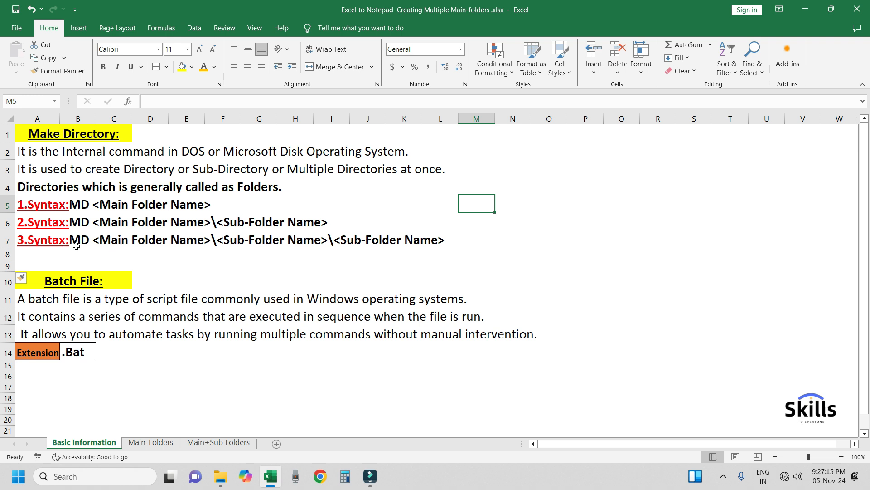
{"action": "left_click", "coordinate": [231, 272]}
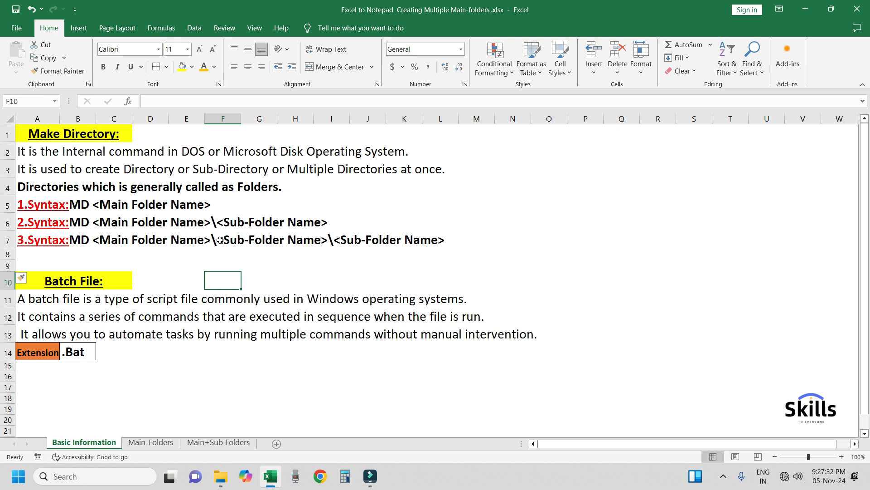
{"action": "left_click", "coordinate": [77, 283]}
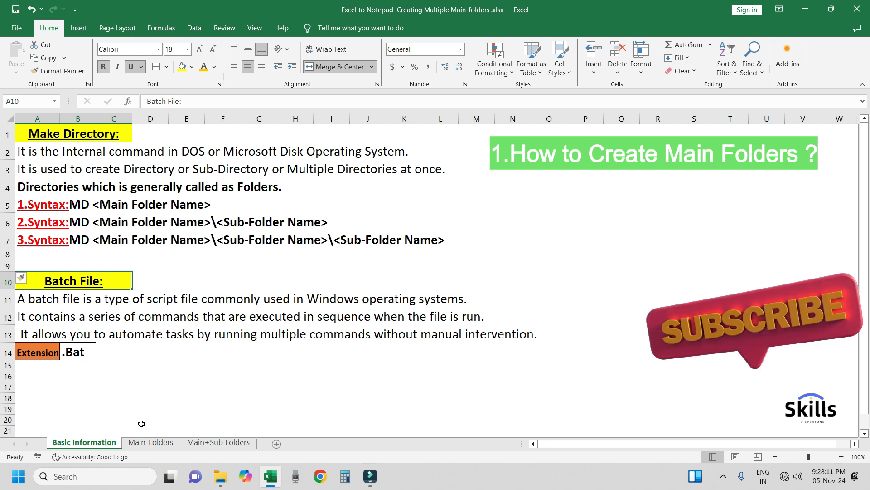
Enter "MD January" in cell B2 of the Main-Folders sheet.
{"action": "left_click", "coordinate": [151, 445]}
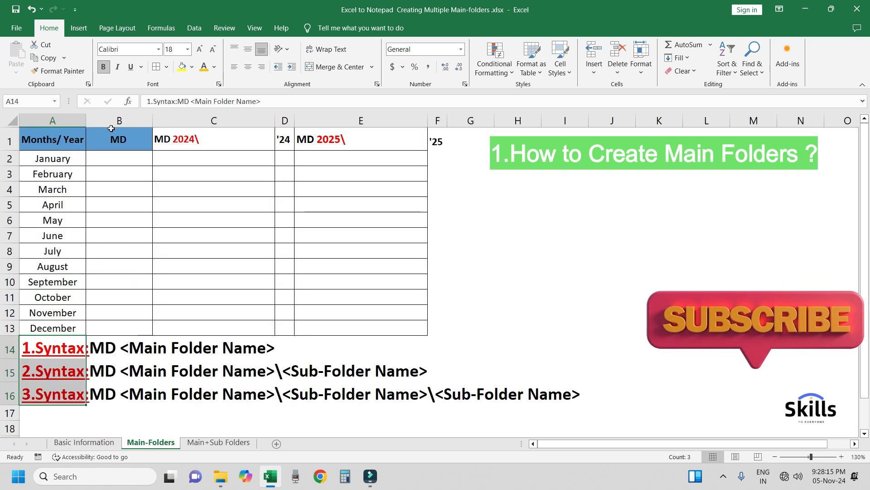
{"action": "left_click", "coordinate": [116, 160]}
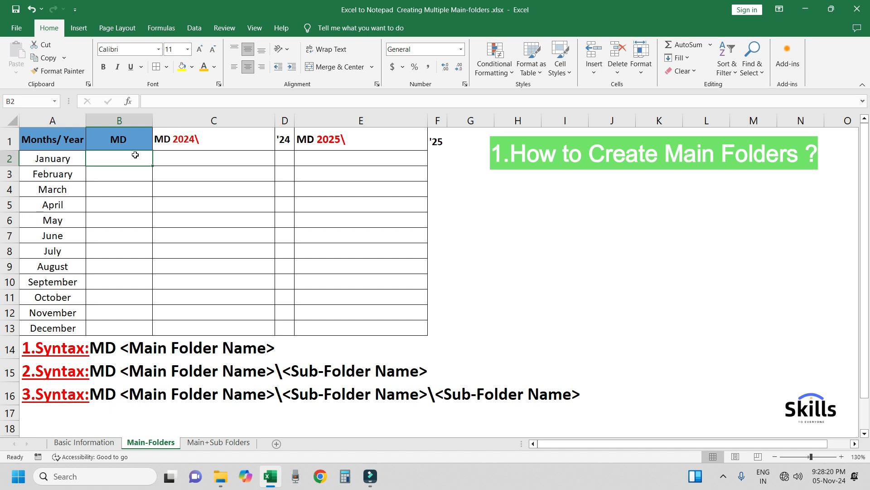
{"action": "left_click_drag", "start_coordinate": [52, 159], "coordinate": [44, 330]}
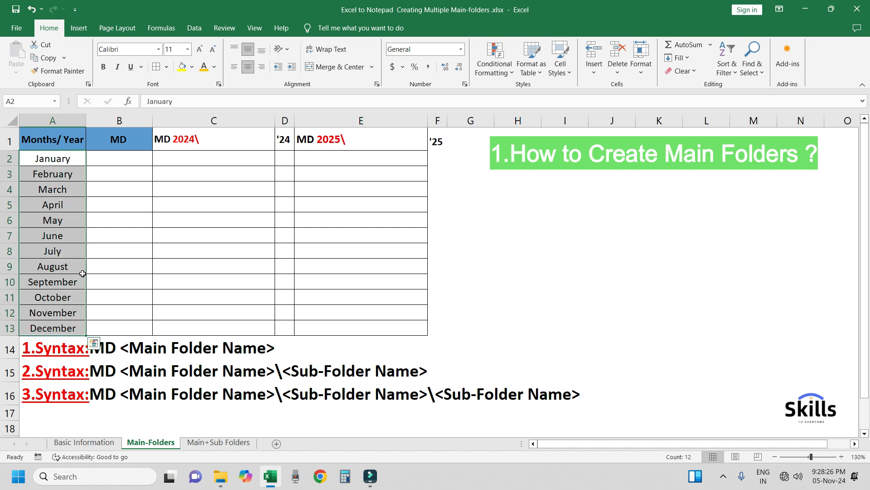
{"action": "left_click", "coordinate": [114, 161]}
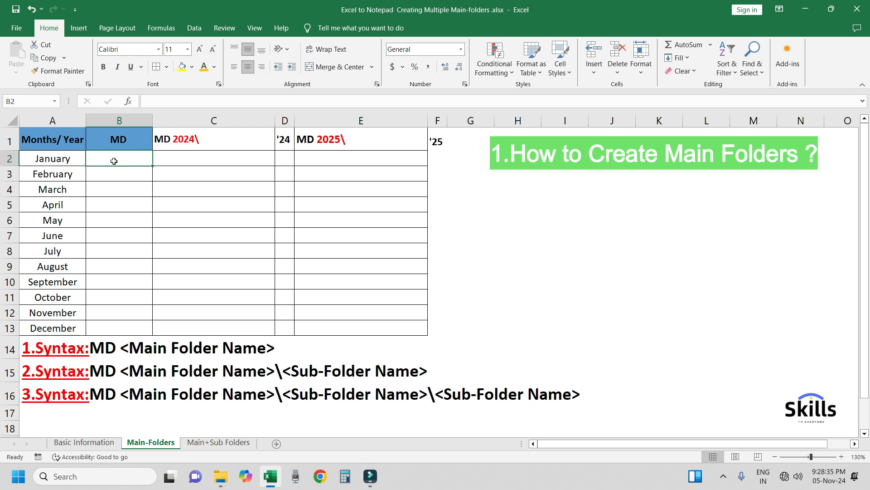
{"action": "type", "text": "MD"}
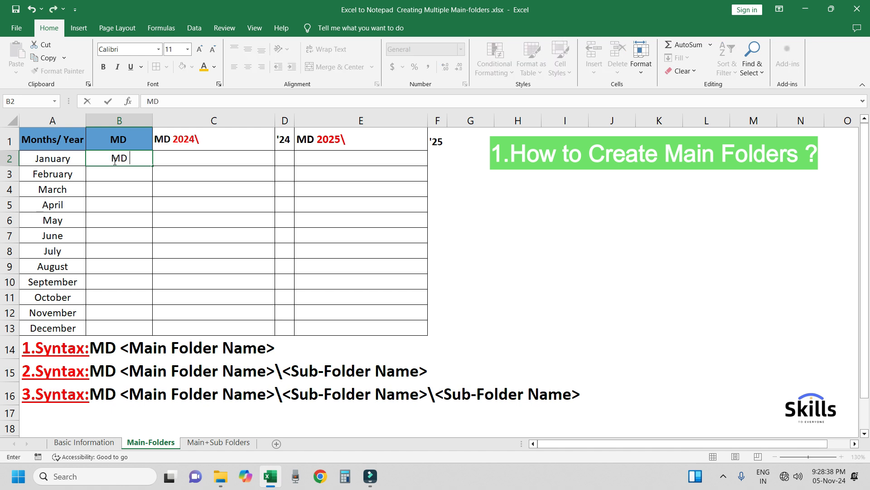
{"action": "type", "text": " January"}
{"action": "key", "text": "Return"}
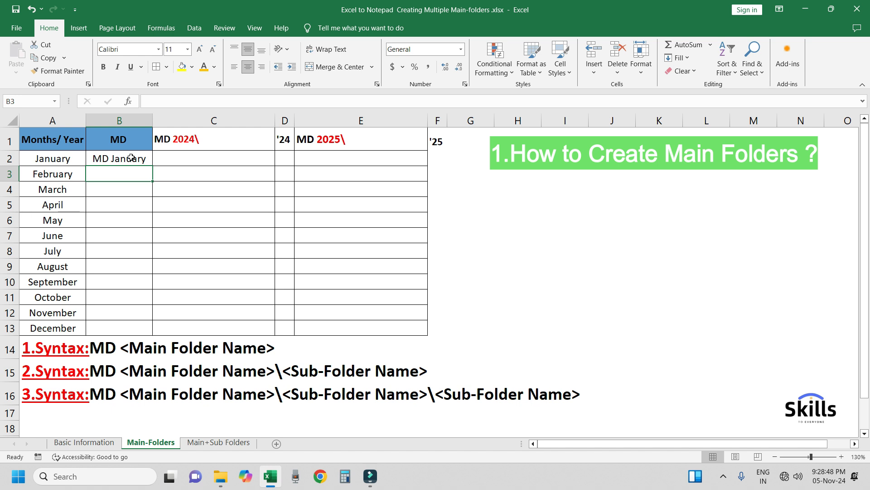
Flash Fill the MD column from B2 down to B13 following the "MD January" pattern.
{"action": "key", "text": "Down"}
{"action": "key", "text": "Down"}
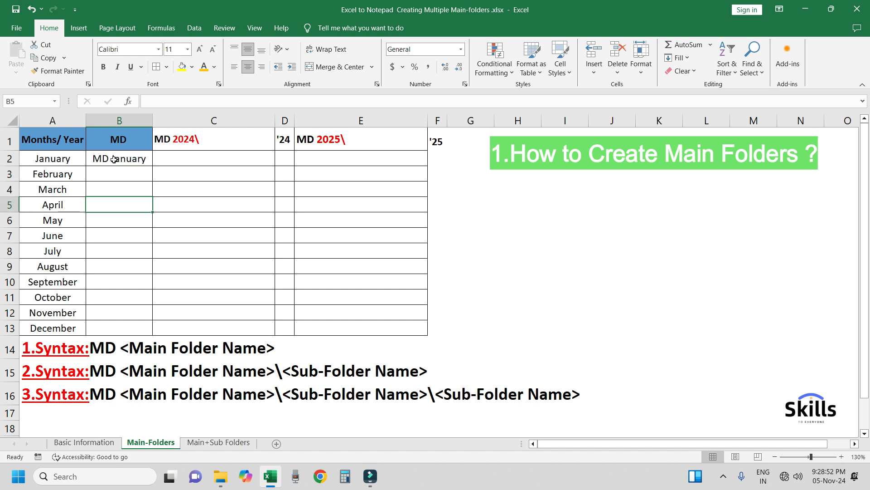
{"action": "left_click_drag", "start_coordinate": [116, 160], "coordinate": [124, 336]}
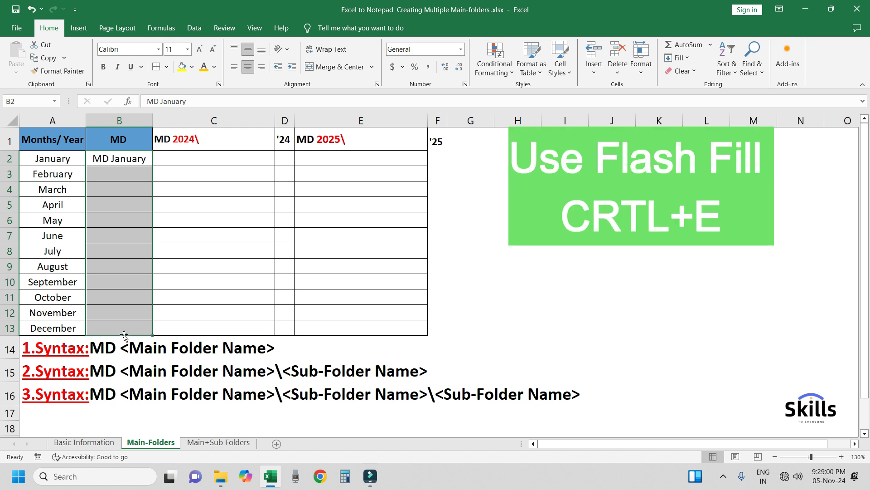
{"action": "key", "text": "ctrl+e"}
{"action": "left_click", "coordinate": [93, 254]}
Copy the MD commands in B2:B13 and paste them into a new Notepad document.
{"action": "left_click_drag", "start_coordinate": [120, 160], "coordinate": [128, 323]}
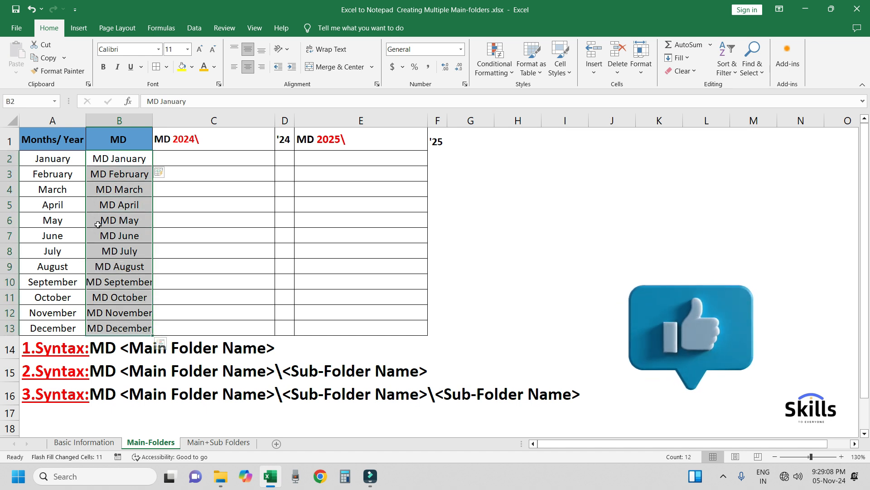
{"action": "key", "text": "ctrl+c"}
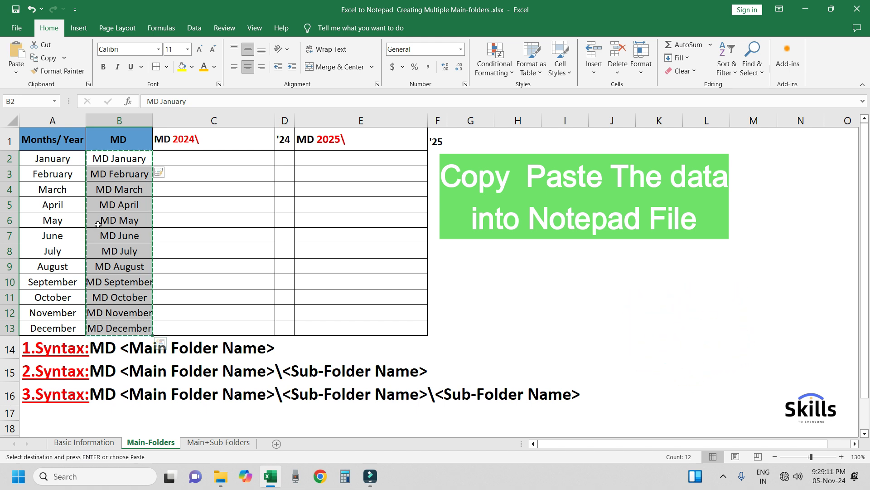
{"action": "key", "text": "super+r"}
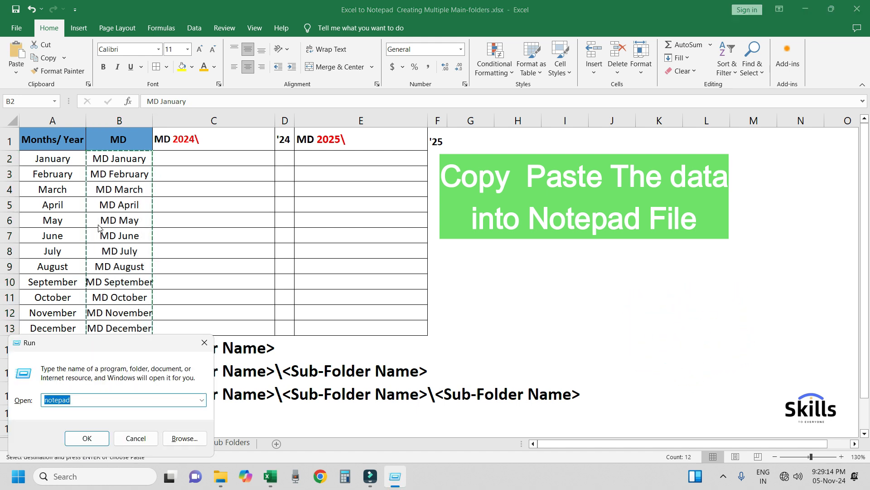
{"action": "key", "text": "Return"}
{"action": "key", "text": "ctrl+v"}
Save the Notepad document in Downloads as the batch file Folders.bat.
{"action": "left_click", "coordinate": [149, 144]}
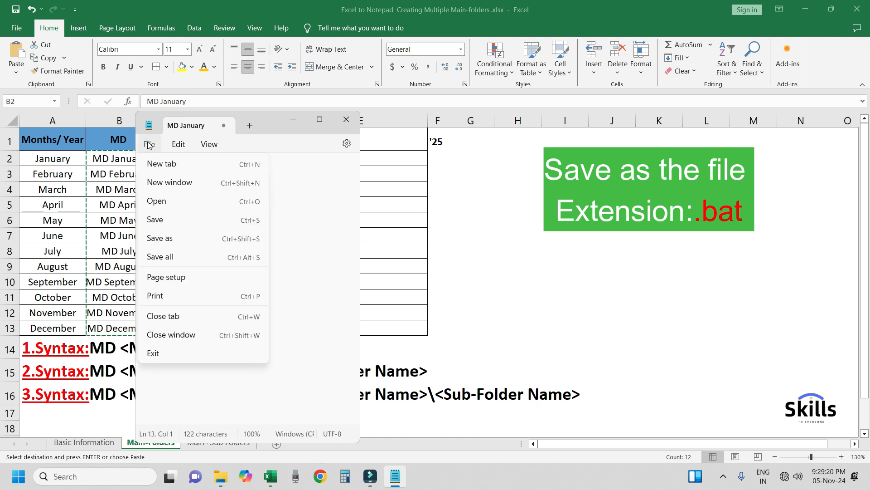
{"action": "left_click", "coordinate": [170, 240]}
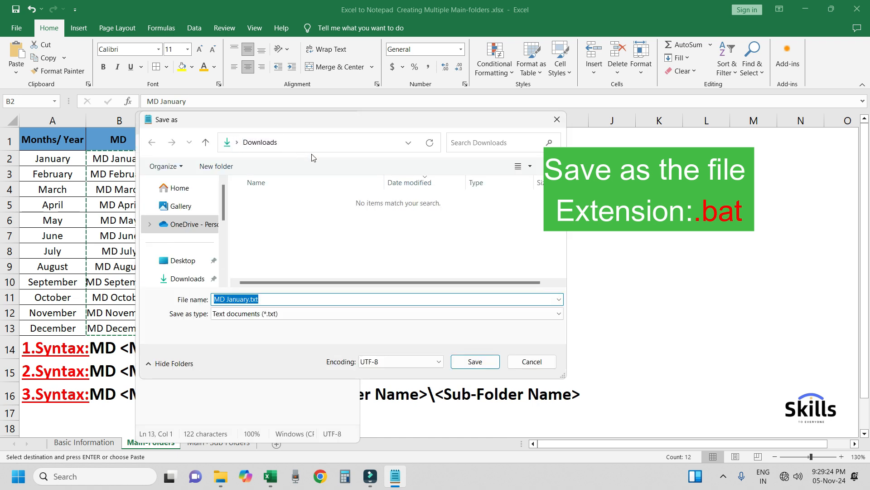
{"action": "left_click", "coordinate": [251, 299]}
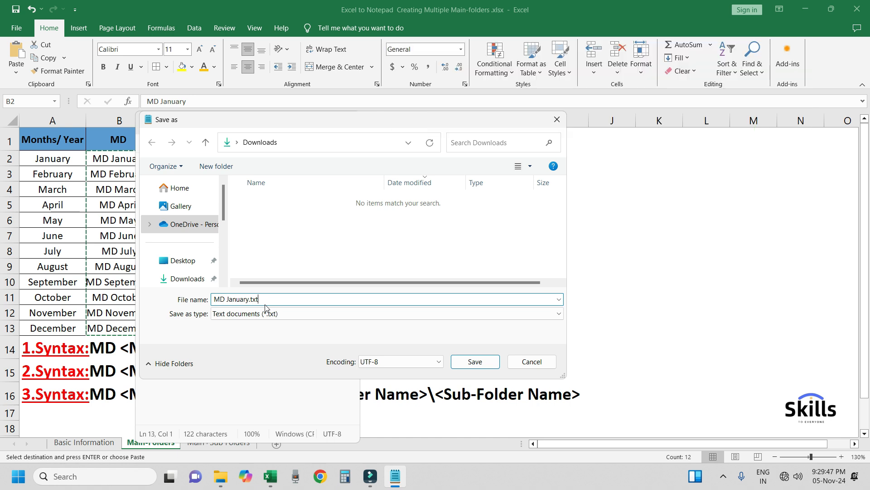
{"action": "type", "text": "Foler"}
{"action": "key", "text": "BackSpace"}
{"action": "key", "text": "BackSpace"}
{"action": "type", "text": "ders"}
{"action": "key", "text": "BackSpace"}
{"action": "key", "text": "BackSpace"}
{"action": "key", "text": "BackSpace"}
{"action": "type", "text": "bat"}
{"action": "left_click", "coordinate": [478, 362]}
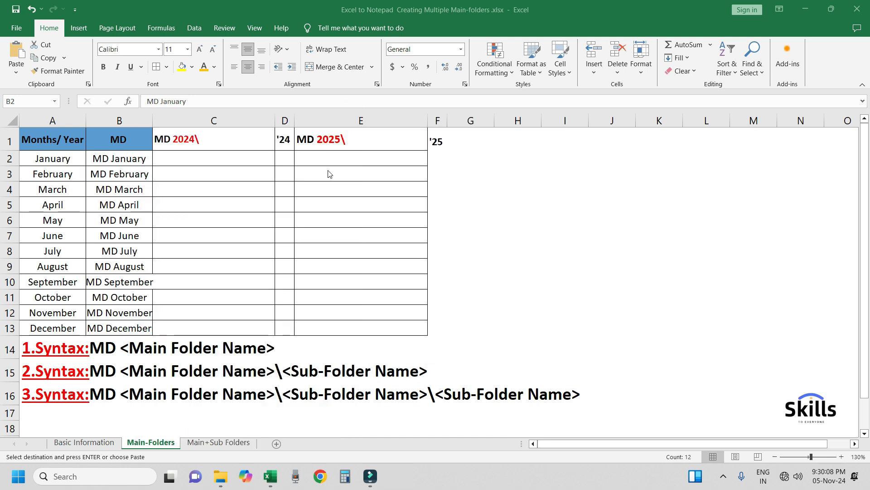
Switch to the Downloads folder in File Explorer and run Folders.bat to create the month folders.
{"action": "mouse_move", "coordinate": [220, 476]}
{"action": "left_click", "coordinate": [285, 411]}
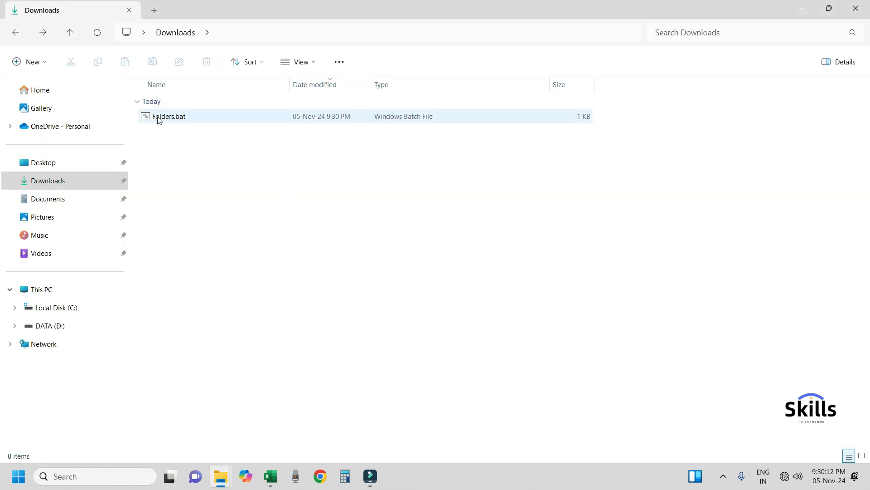
{"action": "left_click", "coordinate": [247, 114]}
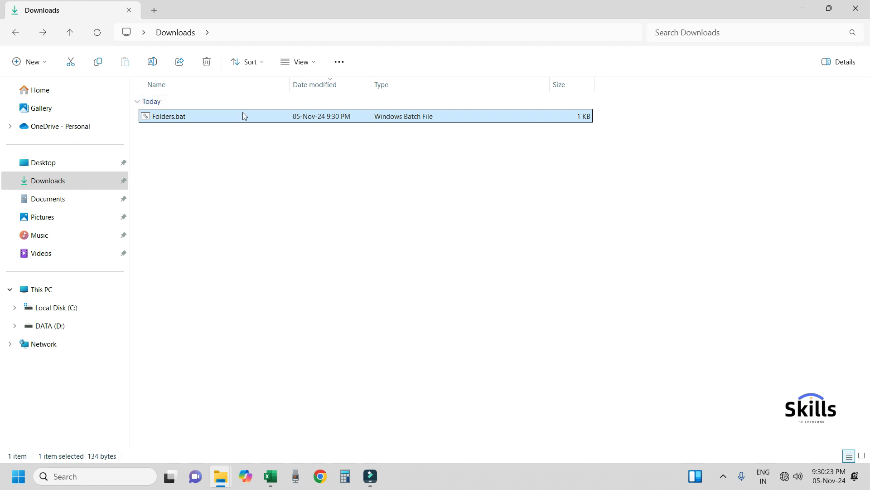
{"action": "mouse_move", "coordinate": [244, 115]}
{"action": "double_click", "coordinate": [242, 116]}
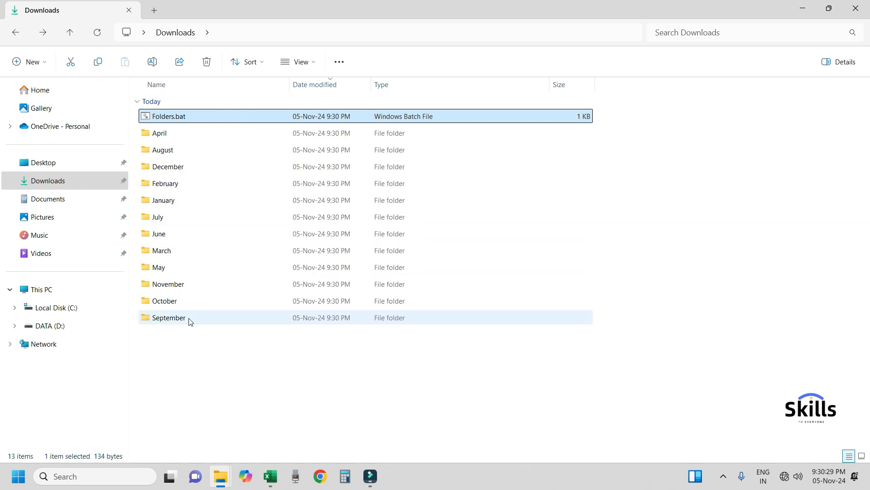
{"action": "left_click", "coordinate": [175, 368]}
{"action": "left_click_drag", "start_coordinate": [175, 346], "coordinate": [154, 129]}
{"action": "left_click", "coordinate": [231, 342]}
Return to Excel and enter =CONCATENATE($C$1,A2,$D$1) in cell C2 of the MD 2024\ column.
{"action": "key", "text": "alt+Tab"}
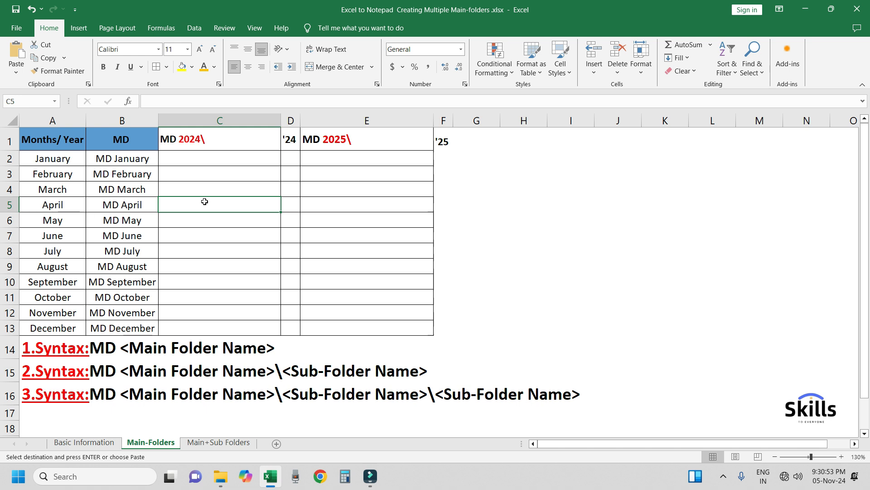
{"action": "left_click", "coordinate": [196, 160]}
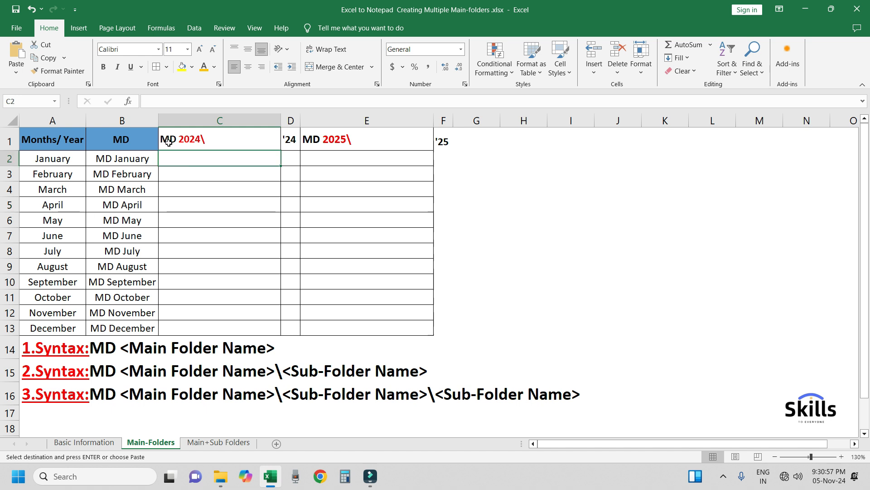
{"action": "left_click", "coordinate": [226, 140]}
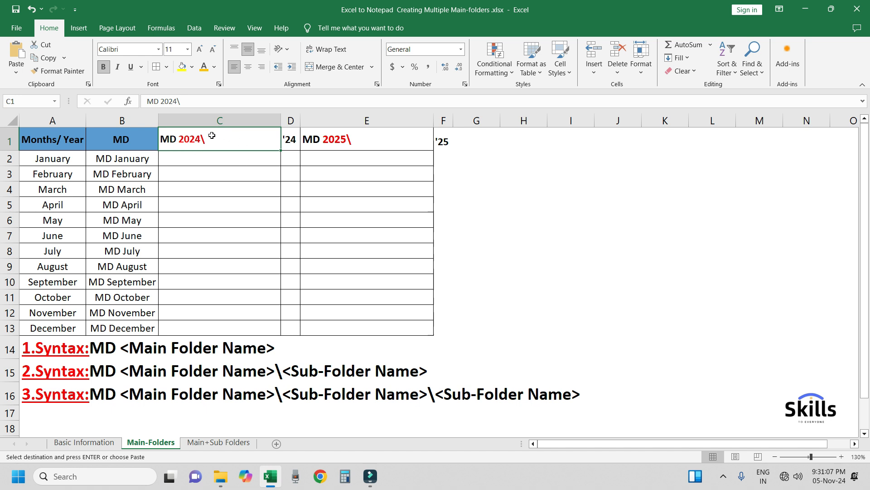
{"action": "left_click", "coordinate": [217, 165]}
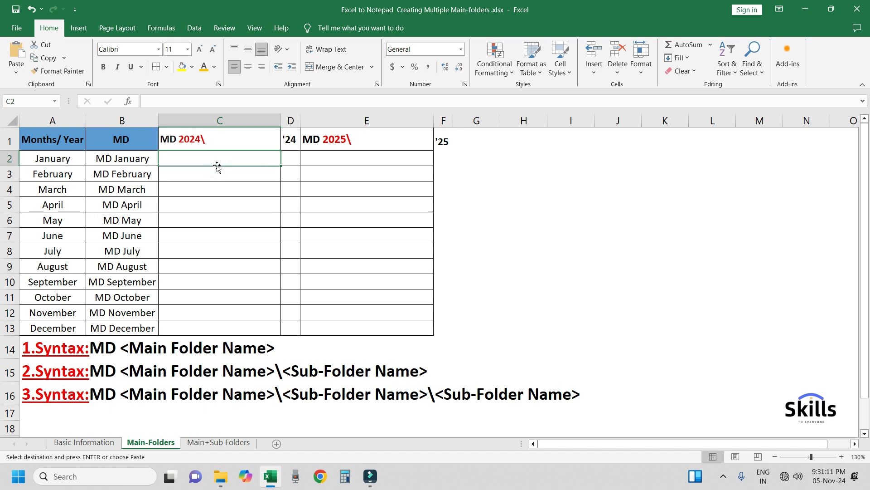
{"action": "type", "text": "=conca"}
{"action": "key", "text": "Down"}
{"action": "key", "text": "Tab"}
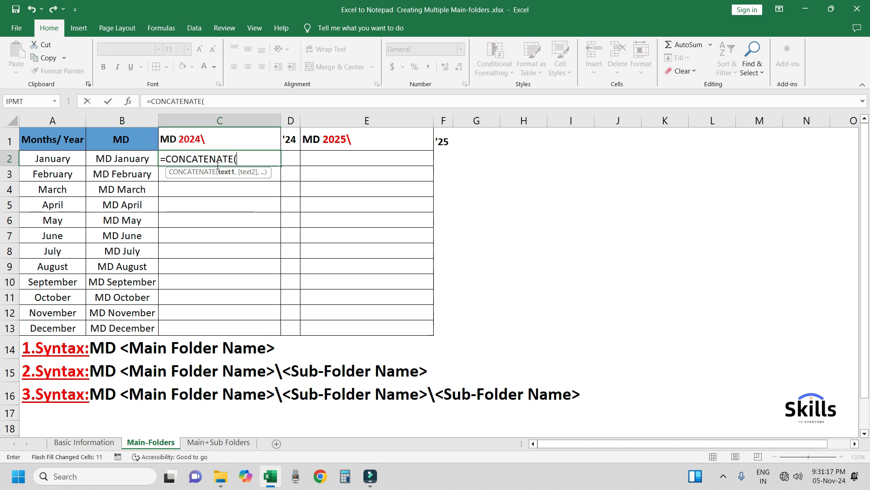
{"action": "key", "text": "Up"}
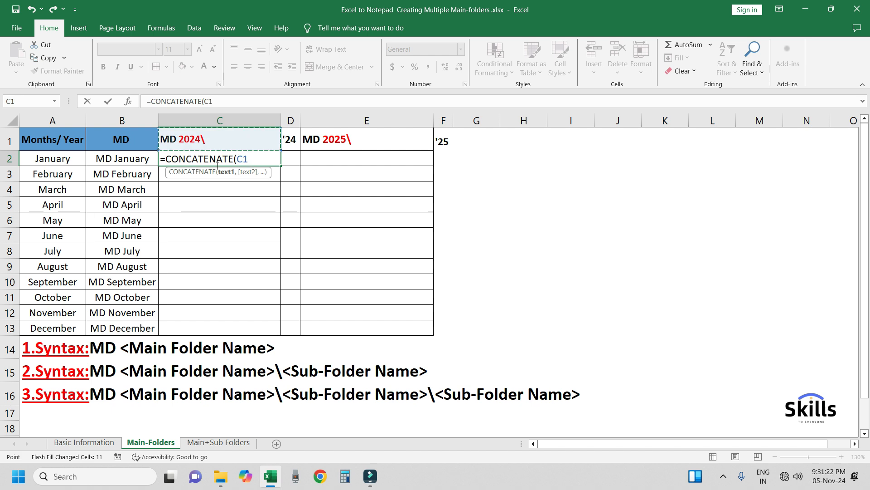
{"action": "key", "text": "F4"}
{"action": "type", "text": ","}
{"action": "key", "text": "Left"}
{"action": "key", "text": "Left"}
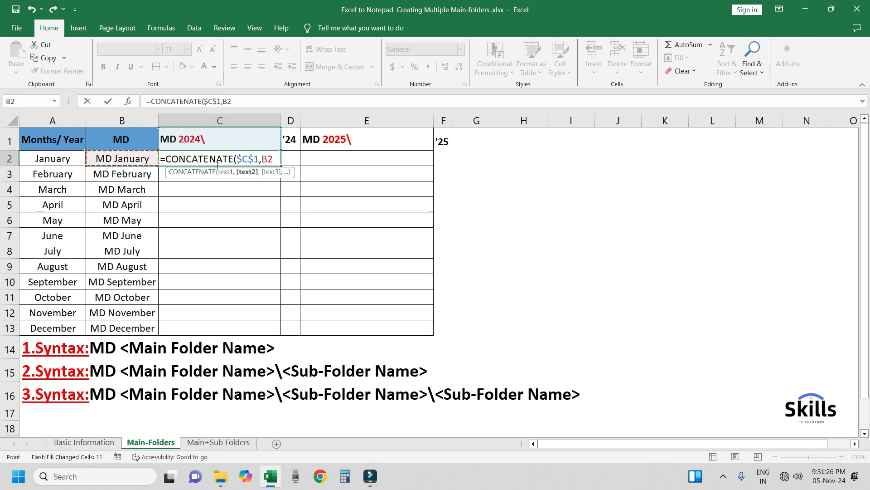
{"action": "type", "text": ","}
{"action": "key", "text": "Right"}
{"action": "key", "text": "Up"}
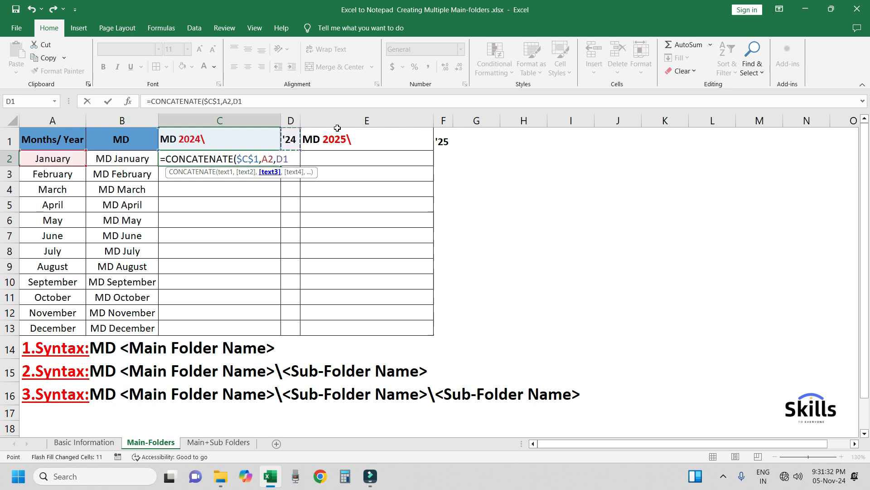
{"action": "type", "text": ")"}
{"action": "key", "text": "Return"}
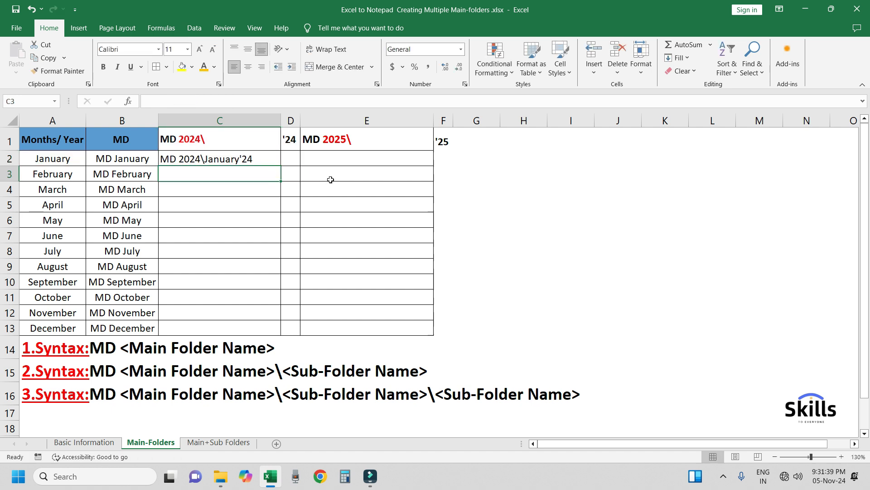
Fill the CONCATENATE formula from C2 down through C13 for all twelve months.
{"action": "key", "text": "Up"}
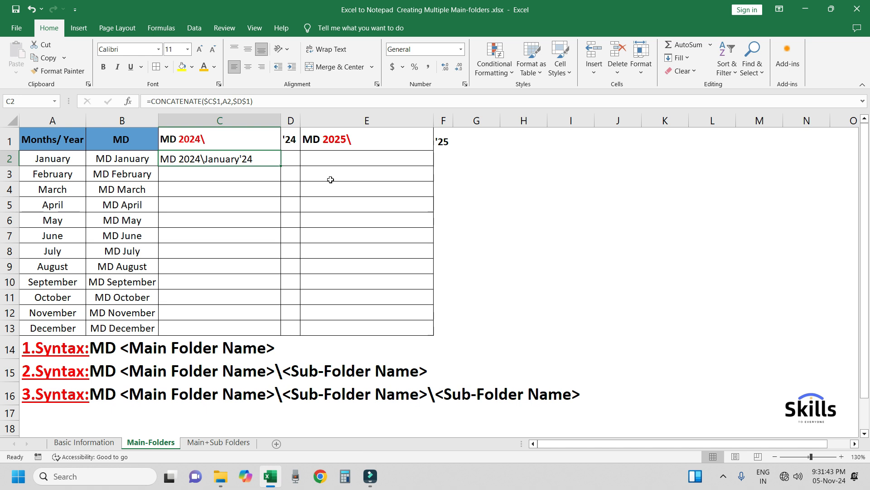
{"action": "key", "text": "shift+Down"}
{"action": "key", "text": "shift+Down"}
{"action": "key", "text": "shift+Down"}
{"action": "key", "text": "shift+Down"}
{"action": "key", "text": "shift+Down"}
{"action": "key", "text": "shift+Down"}
{"action": "key", "text": "shift+Down"}
{"action": "key", "text": "shift+Down"}
{"action": "key", "text": "shift+Down"}
{"action": "key", "text": "shift+Down"}
{"action": "key", "text": "shift+Down"}
{"action": "key", "text": "ctrl+d"}
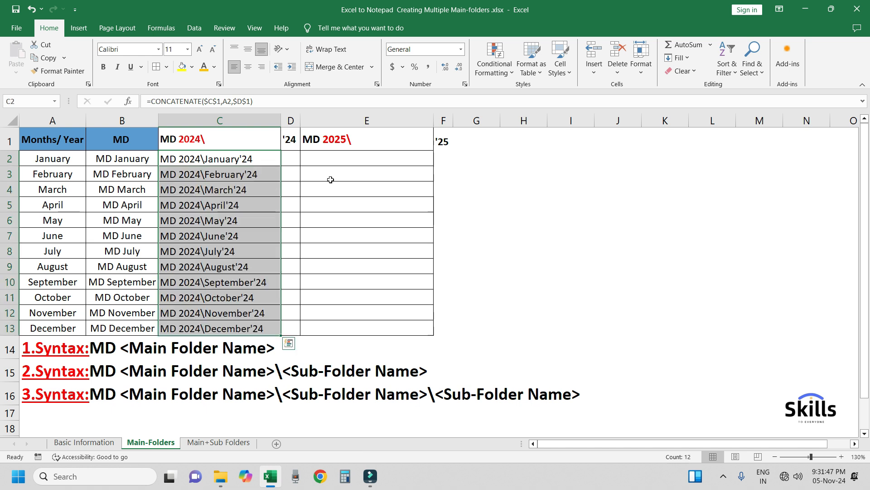
{"action": "key", "text": "Down"}
{"action": "key", "text": "Up"}
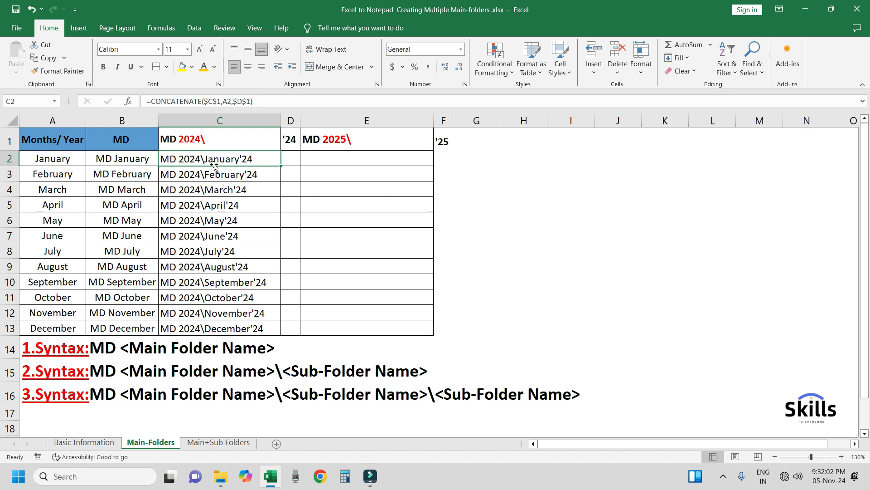
Enter =CONCATENATE($E$1,A2,$F$1) in cell E2 of the MD 2025\ column.
{"action": "left_click", "coordinate": [315, 154]}
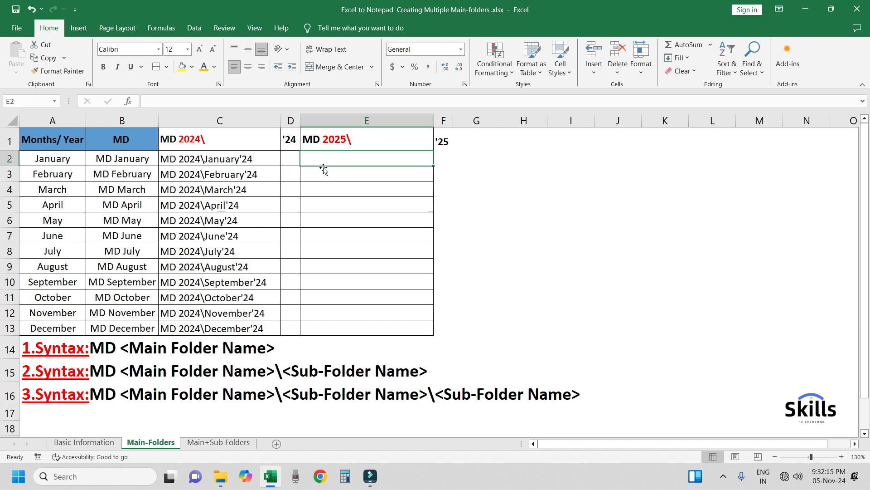
{"action": "type", "text": "=CONCATENATE("}
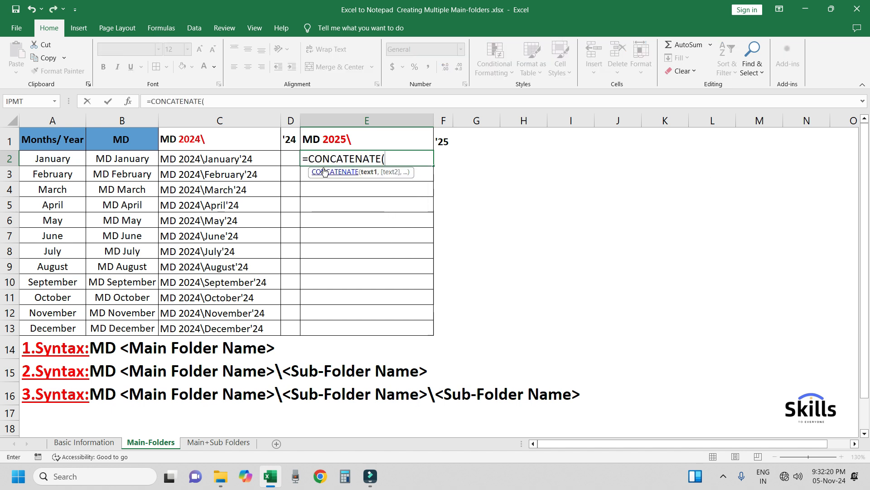
{"action": "left_click", "coordinate": [334, 143]}
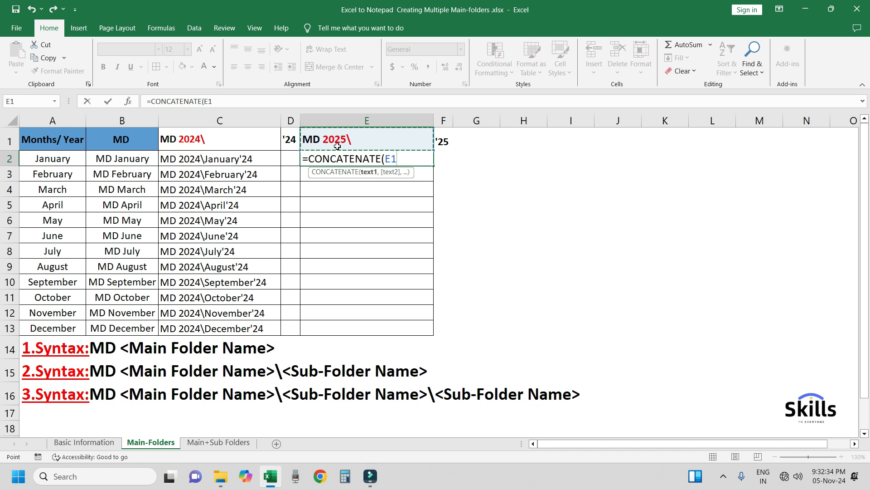
{"action": "key", "text": "F4"}
{"action": "type", "text": ","}
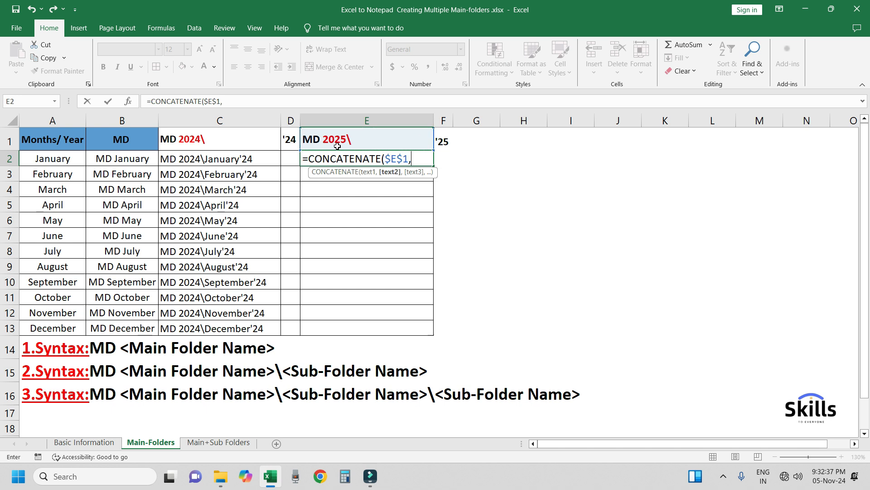
{"action": "left_click", "coordinate": [54, 158]}
{"action": "type", "text": ","}
{"action": "left_click", "coordinate": [442, 141]}
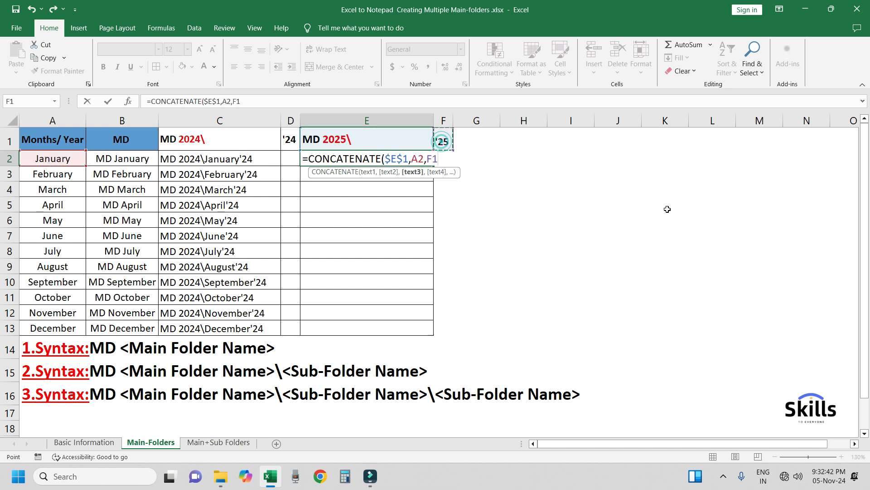
{"action": "key", "text": "F4"}
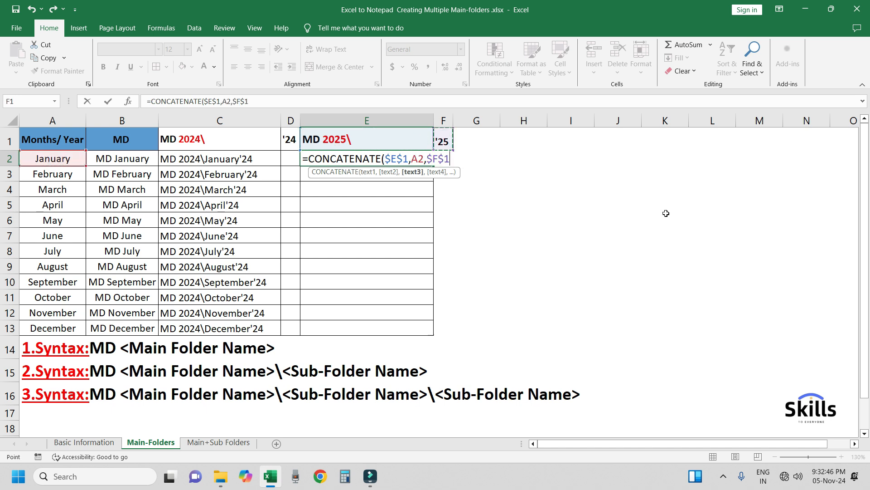
{"action": "key", "text": "Return"}
{"action": "key", "text": "Up"}
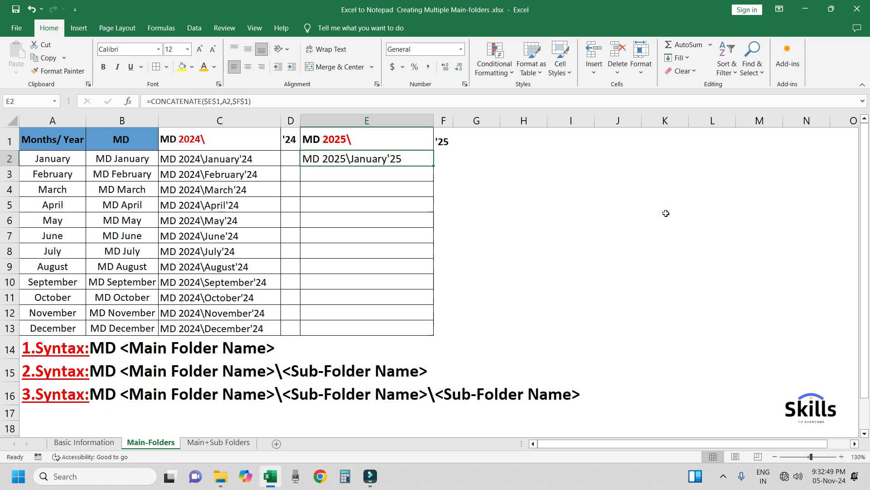
Fill the CONCATENATE formula from E2 down through E13 for all twelve months.
{"action": "key", "text": "shift+Down"}
{"action": "key", "text": "shift+Down"}
{"action": "key", "text": "shift+Down"}
{"action": "key", "text": "shift+Down"}
{"action": "key", "text": "shift+Down"}
{"action": "key", "text": "shift+Down"}
{"action": "key", "text": "shift+Down"}
{"action": "key", "text": "shift+Down"}
{"action": "key", "text": "shift+Down"}
{"action": "key", "text": "shift+Down"}
{"action": "key", "text": "shift+Down"}
{"action": "key", "text": "ctrl+d"}
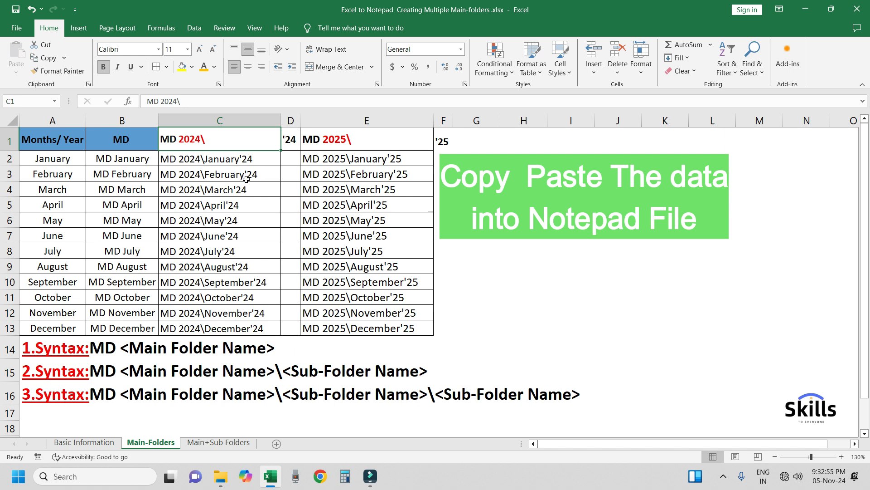
Copy the 2024 MD commands in C2:C13 and paste them into a new document tab in Notepad.
{"action": "left_click_drag", "start_coordinate": [196, 157], "coordinate": [206, 321]}
{"action": "key", "text": "ctrl+c"}
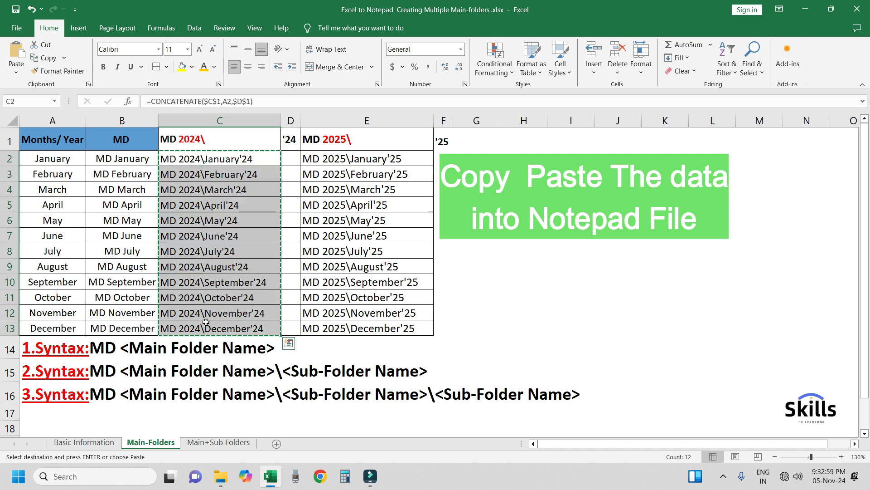
{"action": "key", "text": "super+r"}
{"action": "key", "text": "Return"}
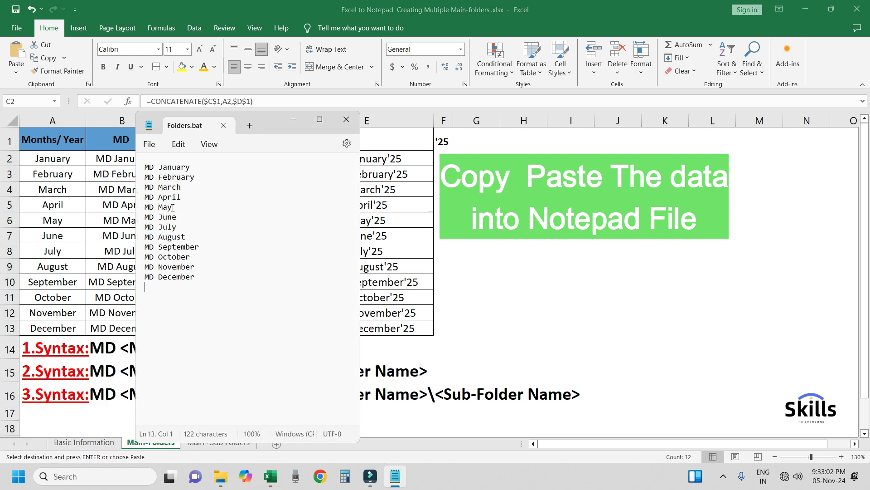
{"action": "left_click", "coordinate": [196, 177]}
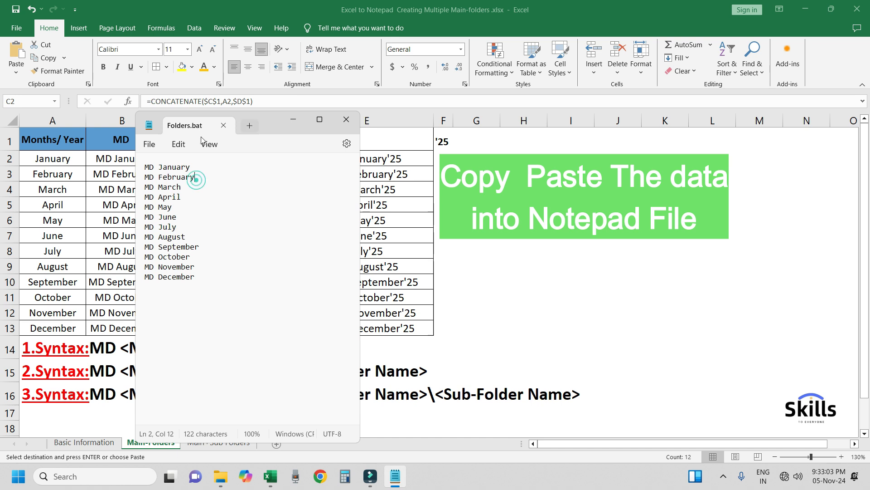
{"action": "left_click", "coordinate": [247, 125]}
{"action": "key", "text": "ctrl+v"}
Copy the 2025 MD commands in E2:E13 from Excel and paste them below the 2024 lines in Notepad.
{"action": "left_click_drag", "start_coordinate": [356, 157], "coordinate": [363, 329]}
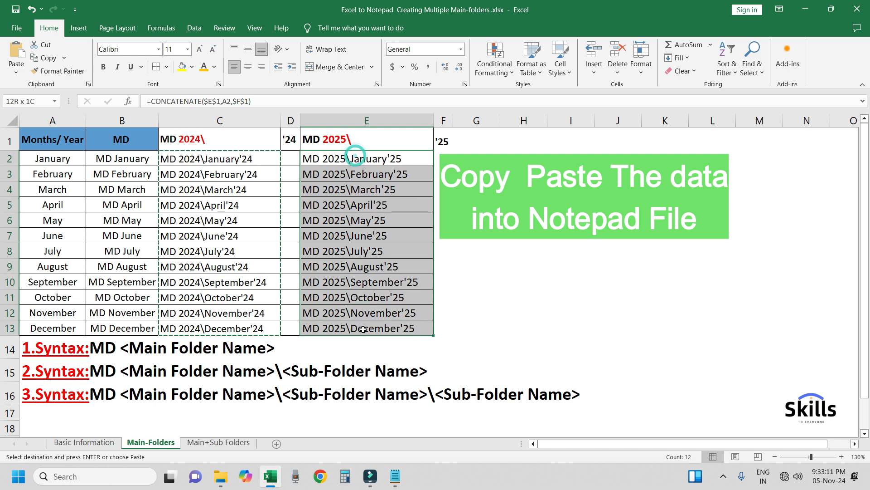
{"action": "key", "text": "ctrl+c"}
{"action": "key", "text": "alt+Tab"}
{"action": "key", "text": "ctrl+v"}
{"action": "left_click", "coordinate": [268, 297]}
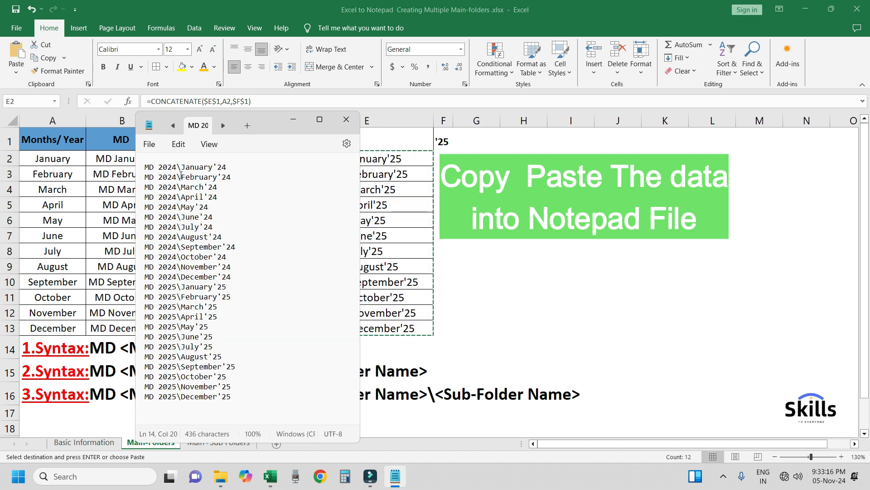
Save the Notepad document in Downloads as the batch file Sub foldrs.bat and close Notepad.
{"action": "left_click", "coordinate": [150, 144]}
{"action": "left_click", "coordinate": [176, 238]}
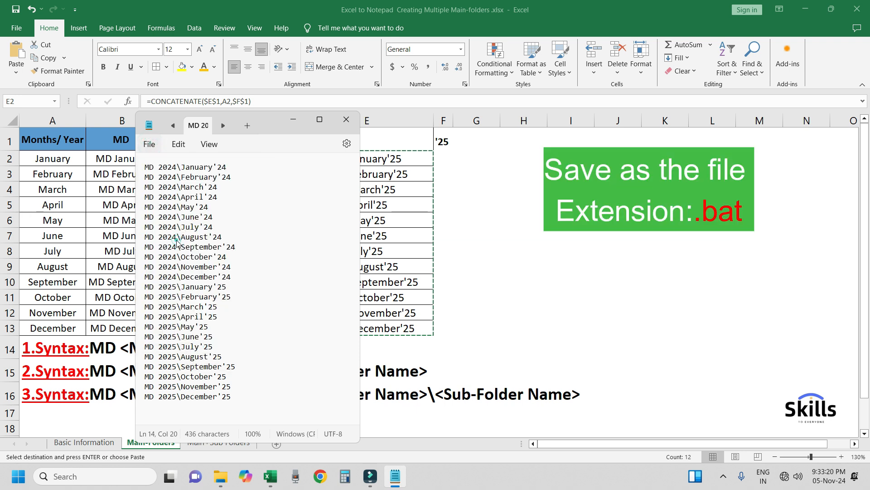
{"action": "left_click", "coordinate": [271, 298]}
{"action": "left_click_drag", "start_coordinate": [271, 299], "coordinate": [213, 299]}
{"action": "type", "text": "Sub foldrs"}
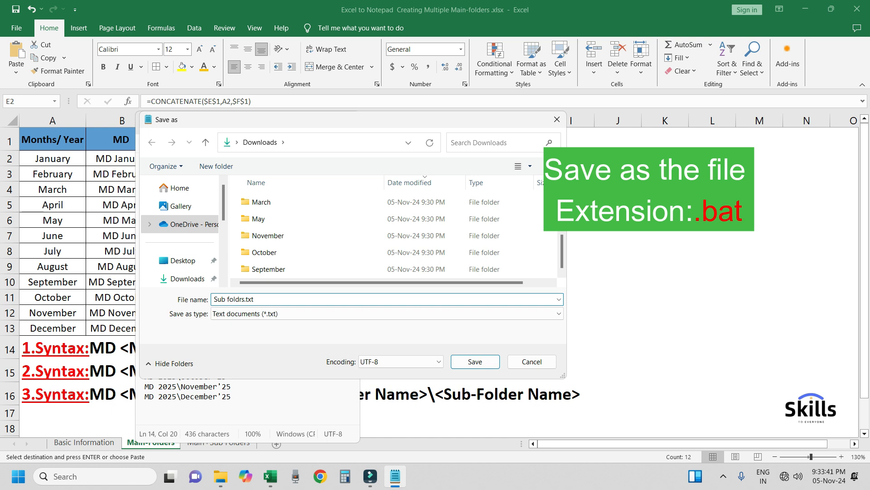
{"action": "key", "text": "shift+End"}
{"action": "type", "text": ".bat"}
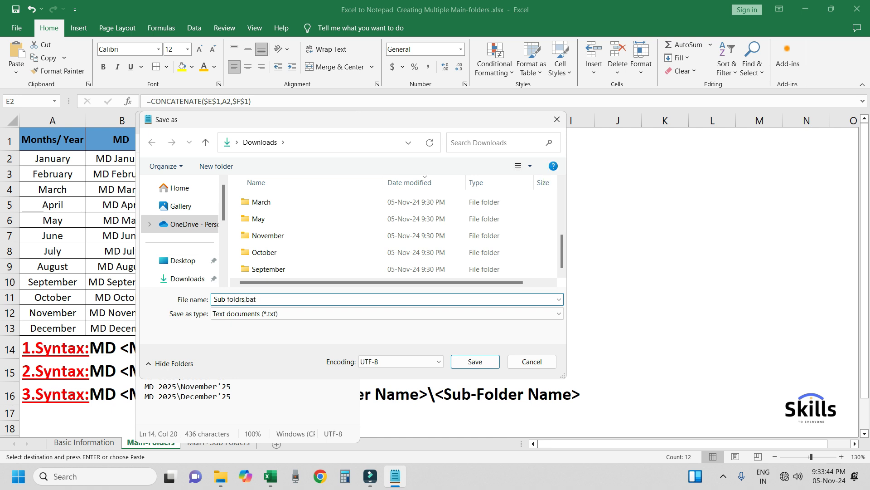
{"action": "key", "text": "Return"}
{"action": "left_click", "coordinate": [343, 121]}
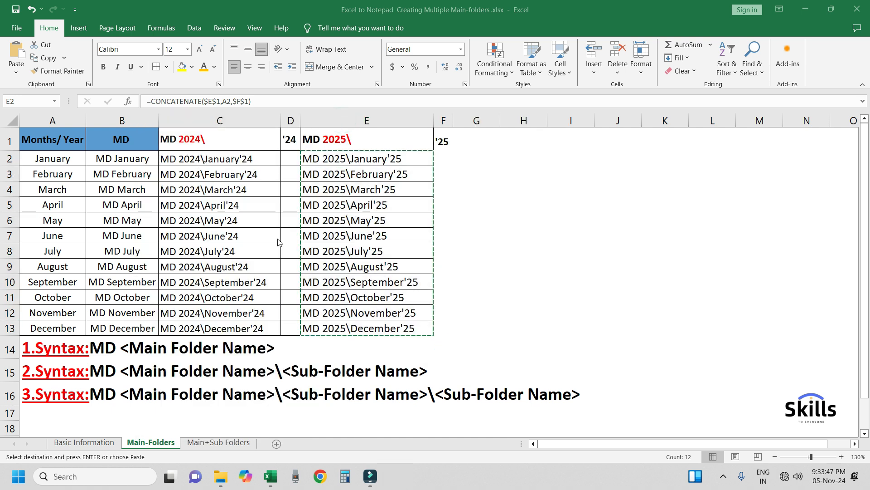
Switch to the Downloads folder in File Explorer and run Sub foldrs.bat to create the year folders with month subfolders.
{"action": "key", "text": "super"}
{"action": "mouse_move", "coordinate": [220, 476]}
{"action": "left_click", "coordinate": [272, 426]}
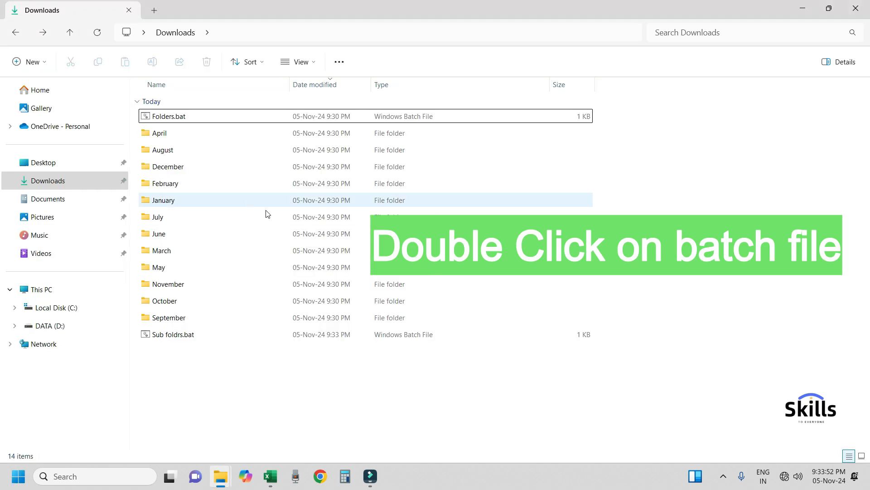
{"action": "double_click", "coordinate": [182, 335]}
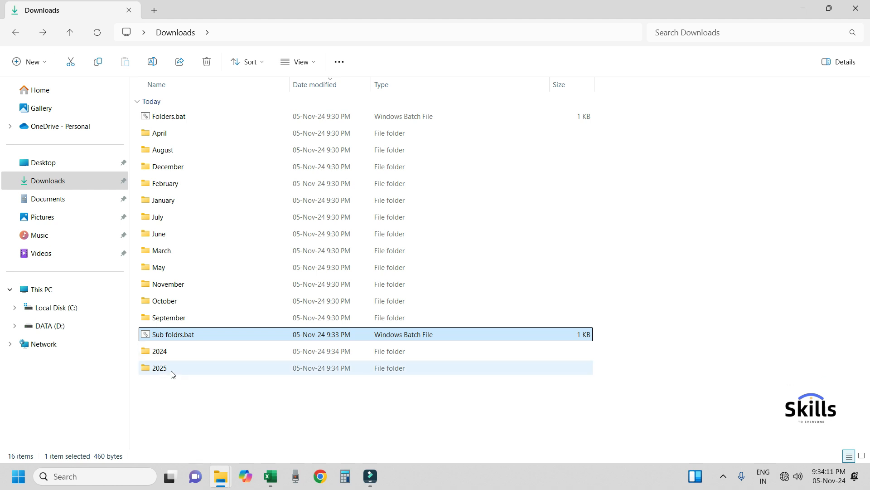
Open the new 2024 folder in Downloads to check its month subfolders, and go back.
{"action": "left_click", "coordinate": [208, 402]}
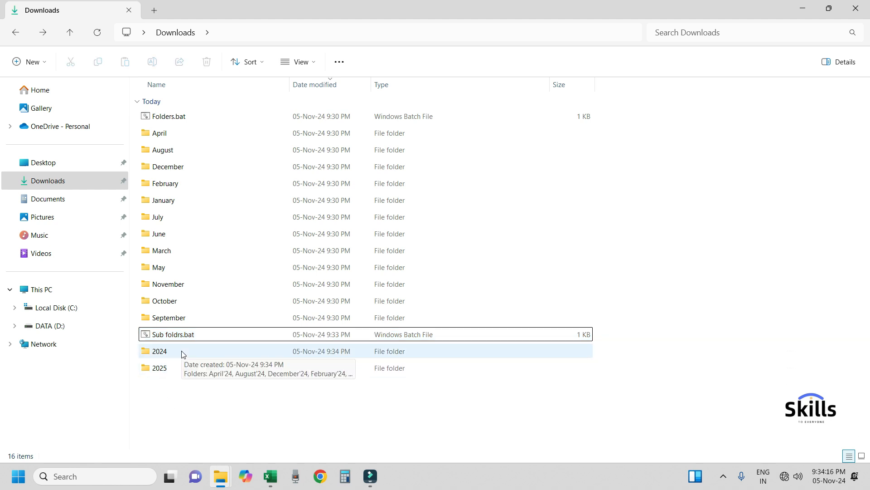
{"action": "double_click", "coordinate": [182, 352]}
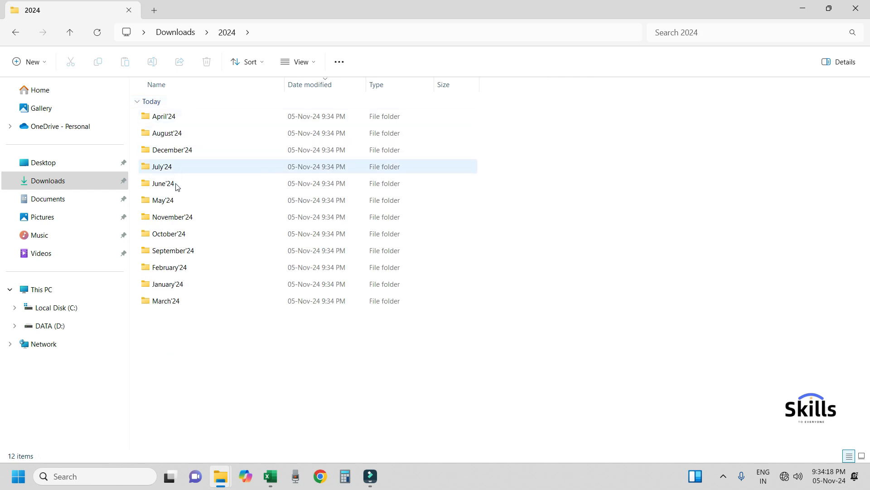
{"action": "key", "text": "alt+Left"}
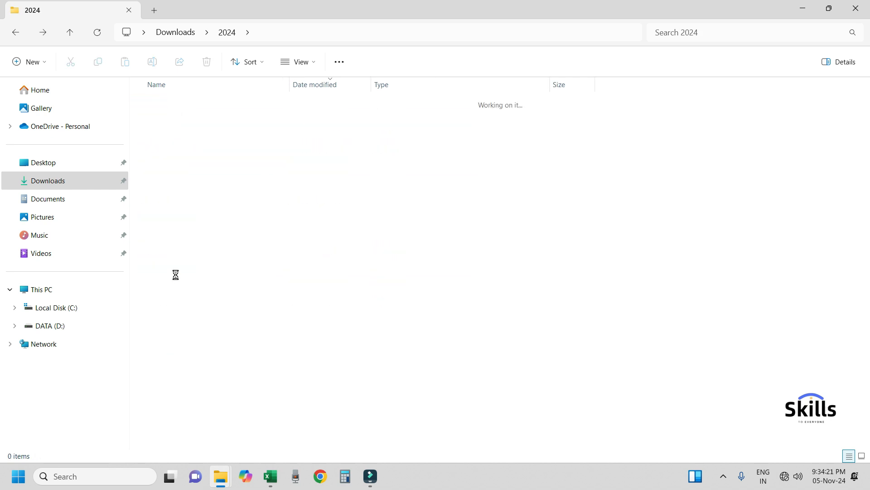
{"action": "double_click", "coordinate": [175, 168]}
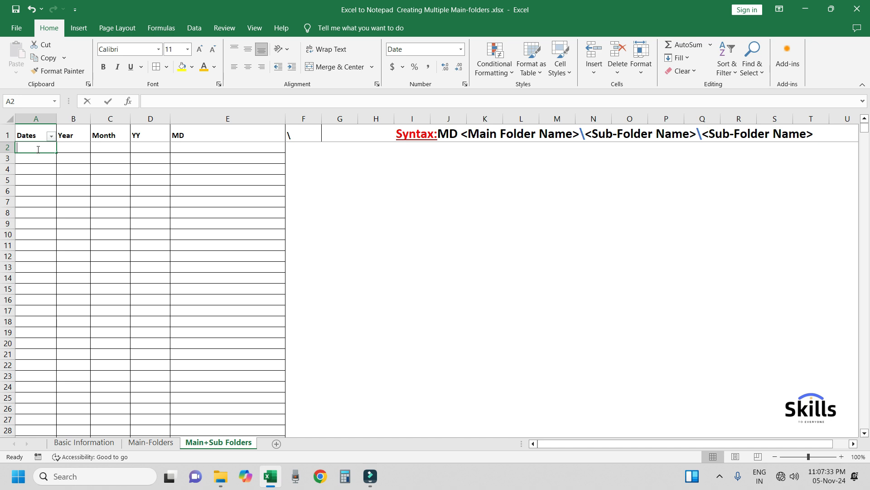
On the Main+Sub Folders sheet in Excel, enter 01-01-2024 in A2 and fill the column with a daily date series ending at 31-12-2024.
{"action": "type", "text": "01-01-2024"}
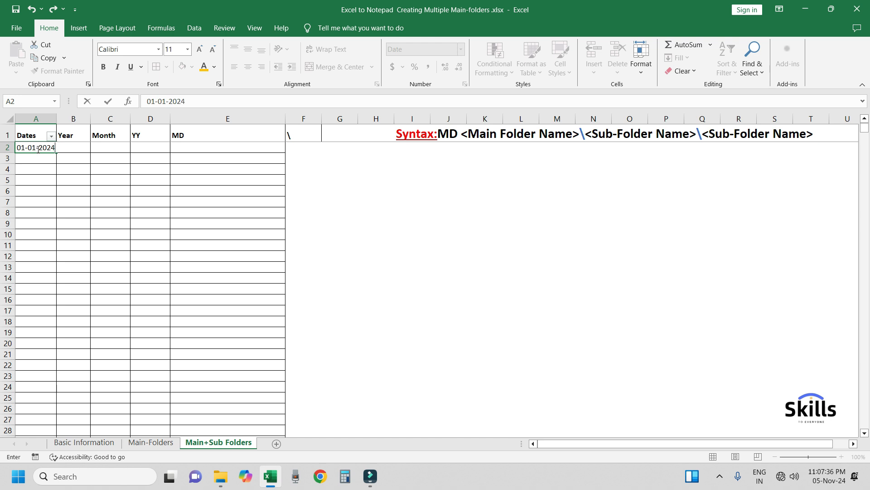
{"action": "left_click", "coordinate": [38, 149]}
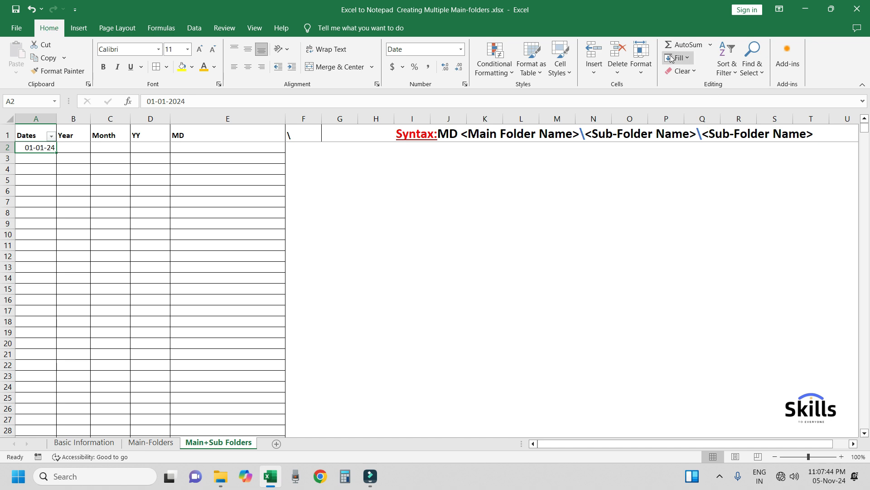
{"action": "left_click", "coordinate": [686, 58]}
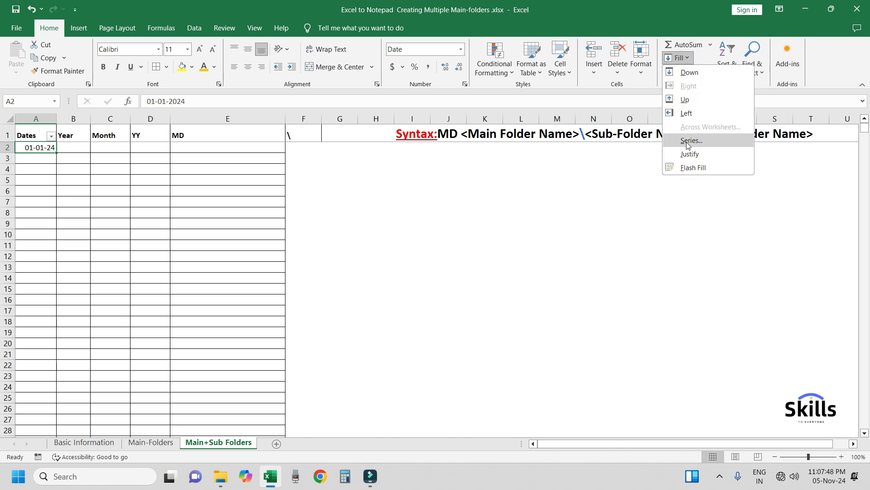
{"action": "left_click", "coordinate": [709, 143]}
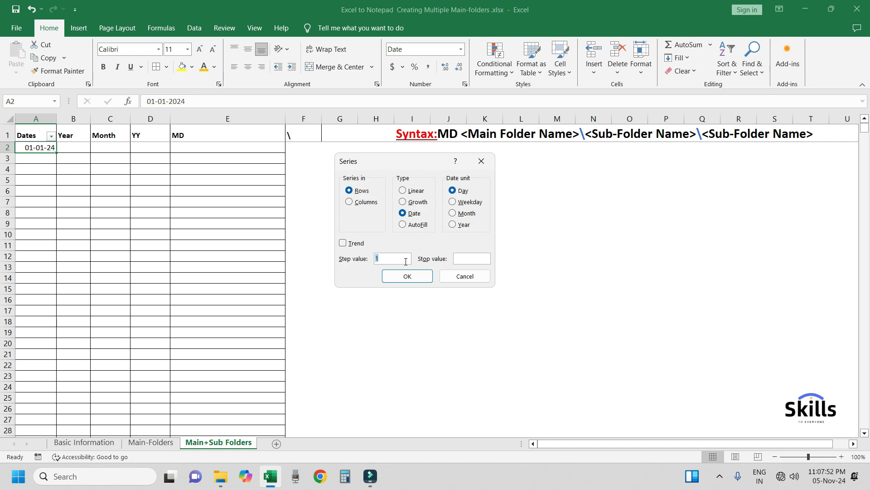
{"action": "left_click_drag", "start_coordinate": [389, 163], "coordinate": [372, 159]}
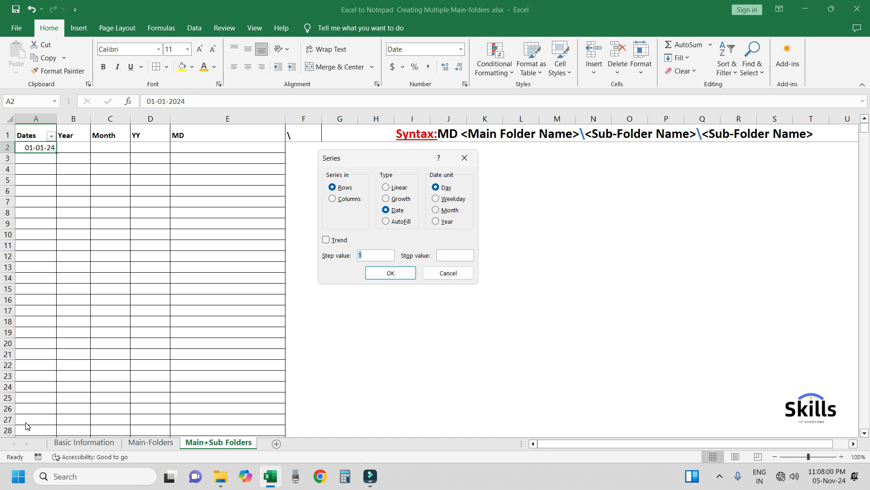
{"action": "left_click", "coordinate": [333, 199]}
{"action": "left_click", "coordinate": [395, 214]}
{"action": "left_click", "coordinate": [443, 188]}
{"action": "left_click", "coordinate": [373, 258]}
{"action": "left_click", "coordinate": [454, 254]}
{"action": "type", "text": "31-12-2024"}
{"action": "left_click", "coordinate": [456, 255]}
{"action": "left_click", "coordinate": [388, 274]}
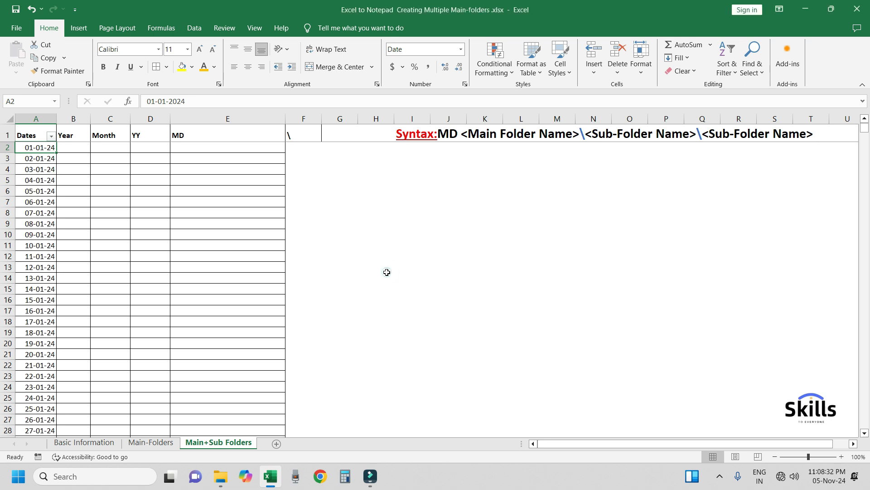
{"action": "key", "text": "ctrl+Down"}
{"action": "key", "text": "ctrl+Up"}
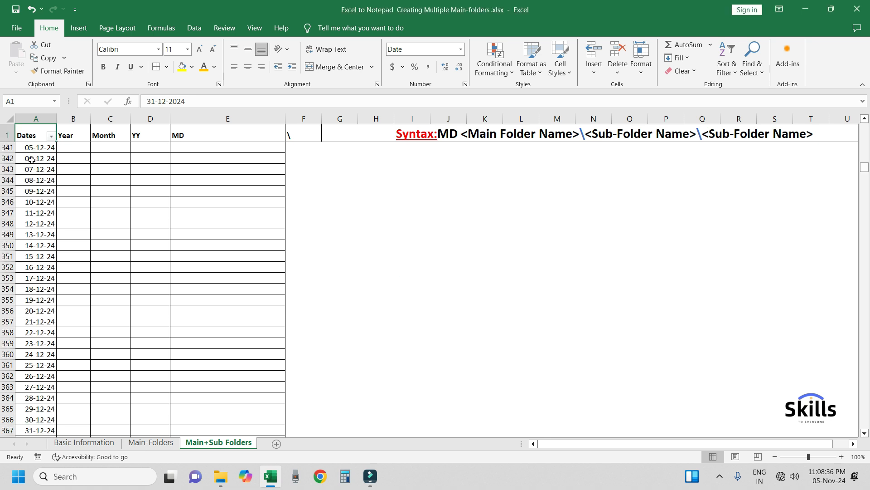
Enter =TEXT(A2,"YYYY") in cell B2 of the Year column.
{"action": "key", "text": "Down"}
{"action": "key", "text": "Right"}
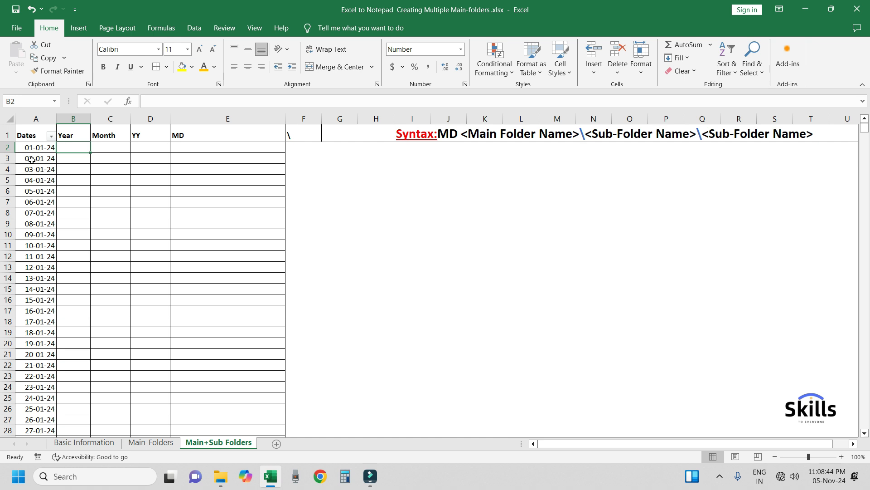
{"action": "type", "text": "=TEXT("}
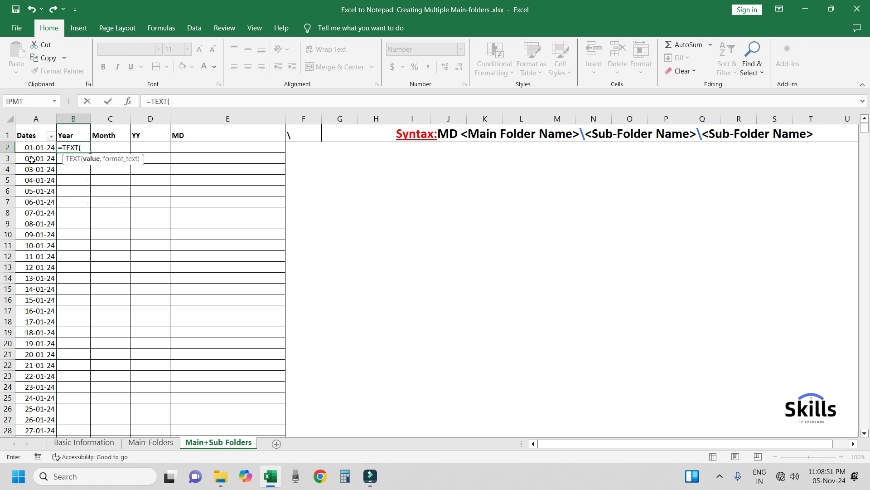
{"action": "key", "text": "Left"}
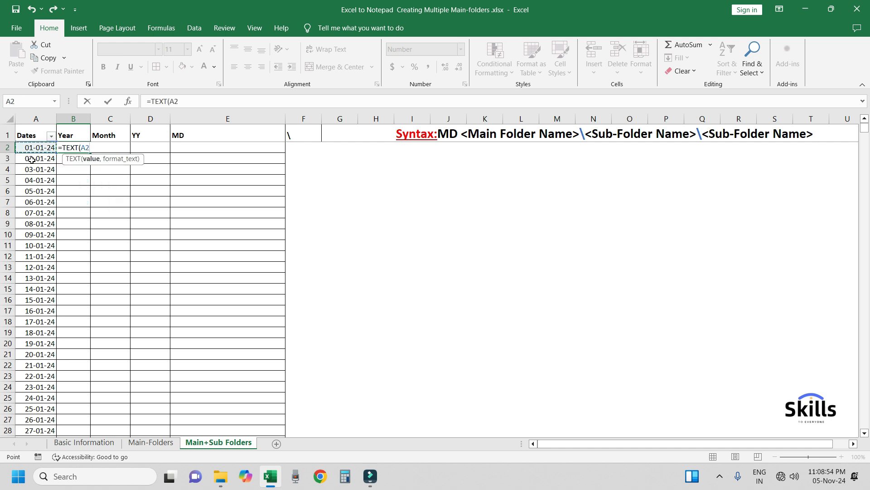
{"action": "type", "text": ","}
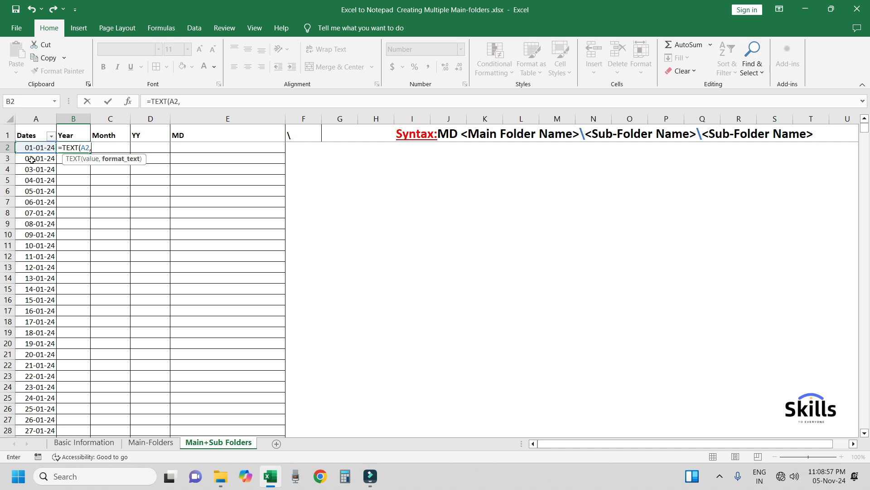
{"action": "type", "text": "\"YY"}
{"action": "type", "text": "Y"}
{"action": "type", "text": "\")"}
{"action": "key", "text": "Return"}
{"action": "key", "text": "Up"}
{"action": "key", "text": "Right"}
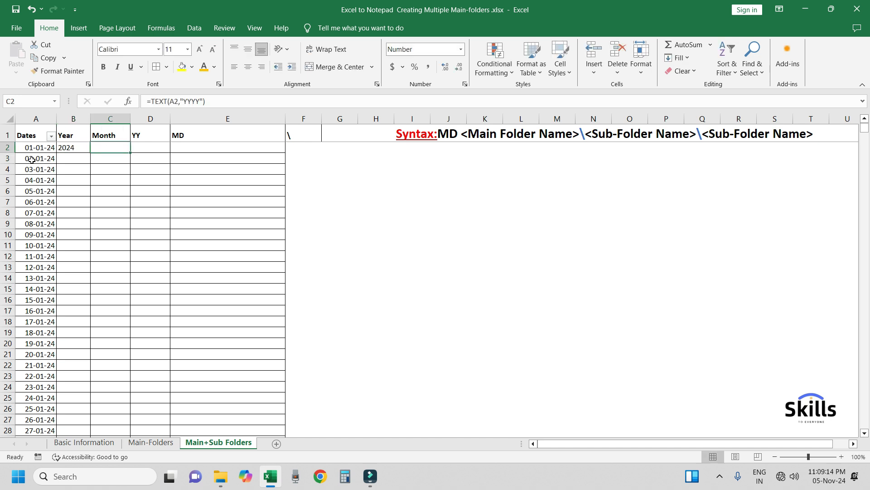
Enter =TEXT(A2,"MMMM") in cell C2 of the Month column.
{"action": "type", "text": "="}
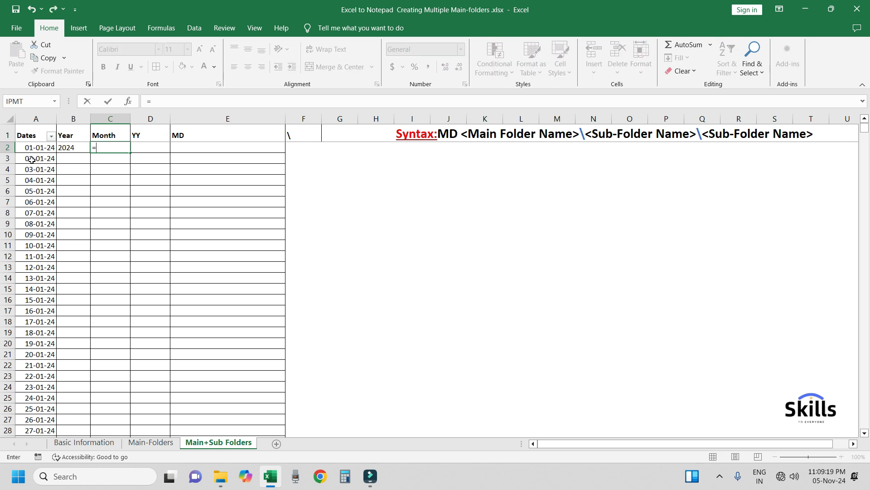
{"action": "type", "text": "text"}
{"action": "key", "text": "Tab"}
{"action": "key", "text": "Left"}
{"action": "key", "text": "Left"}
{"action": "type", "text": ","}
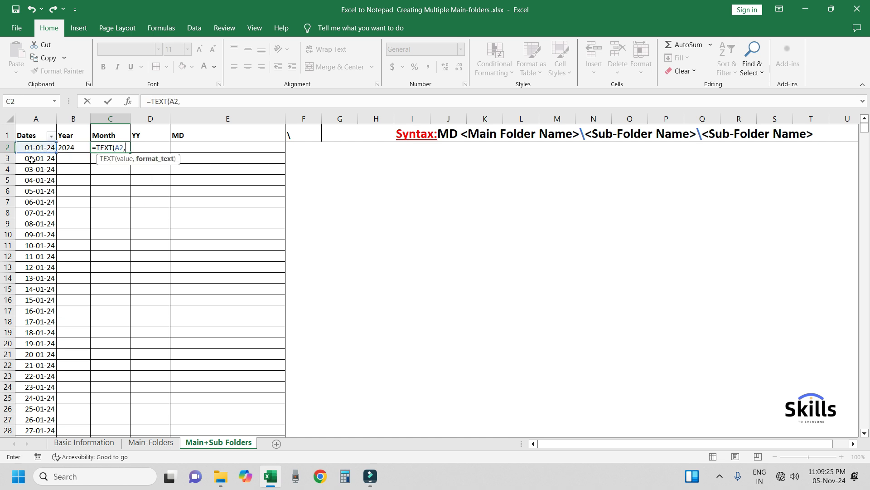
{"action": "type", "text": "\"MMMM\")"}
{"action": "key", "text": "Return"}
{"action": "key", "text": "Up"}
{"action": "key", "text": "Right"}
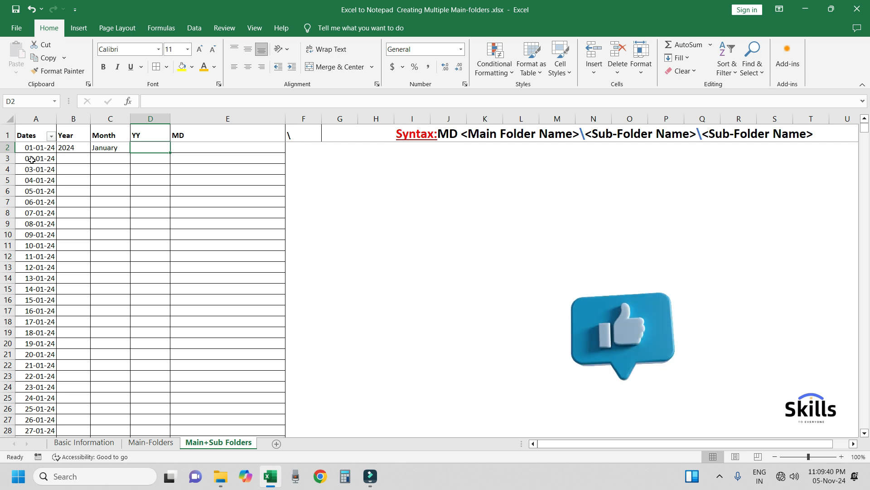
Enter =RIGHT(B2,2) in cell D2 of the YY column.
{"action": "type", "text": "=ri"}
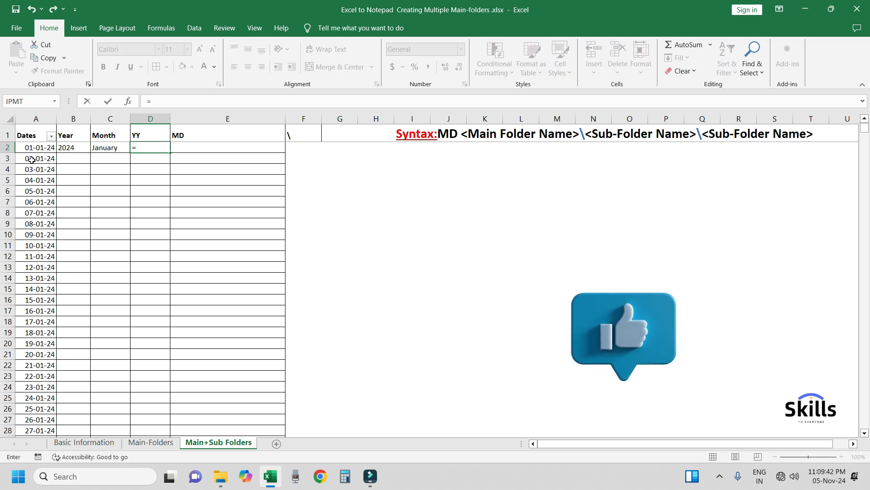
{"action": "key", "text": "Tab"}
{"action": "key", "text": "Left"}
{"action": "key", "text": "Left"}
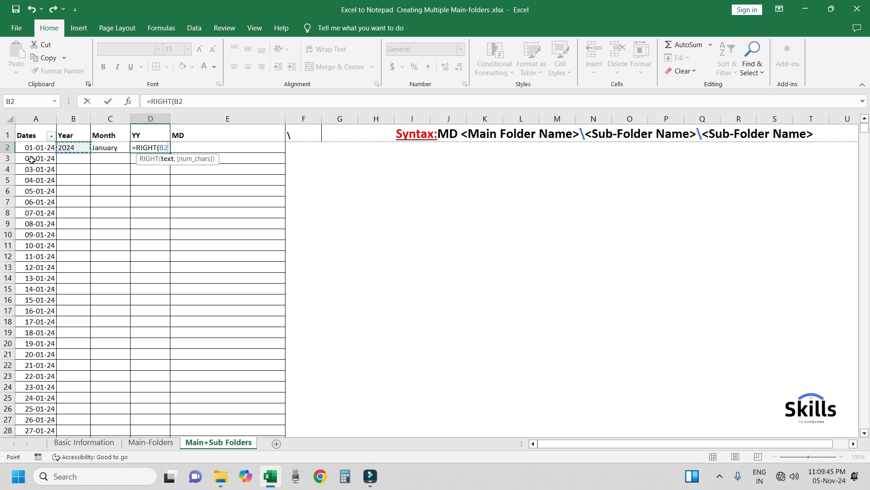
{"action": "type", "text": ","}
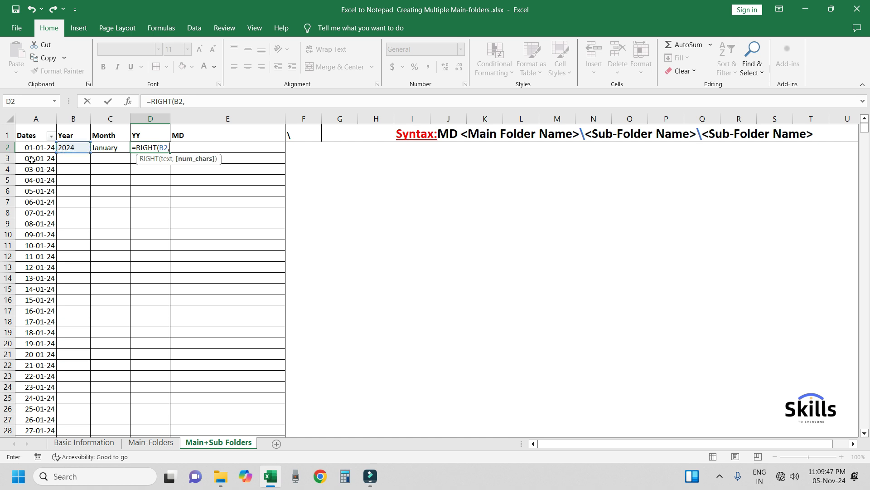
{"action": "type", "text": "2)"}
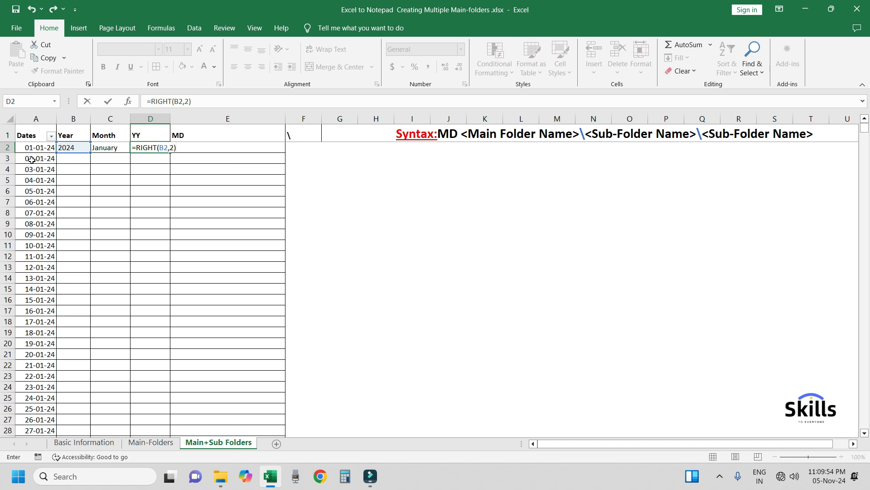
{"action": "key", "text": "ctrl+Return"}
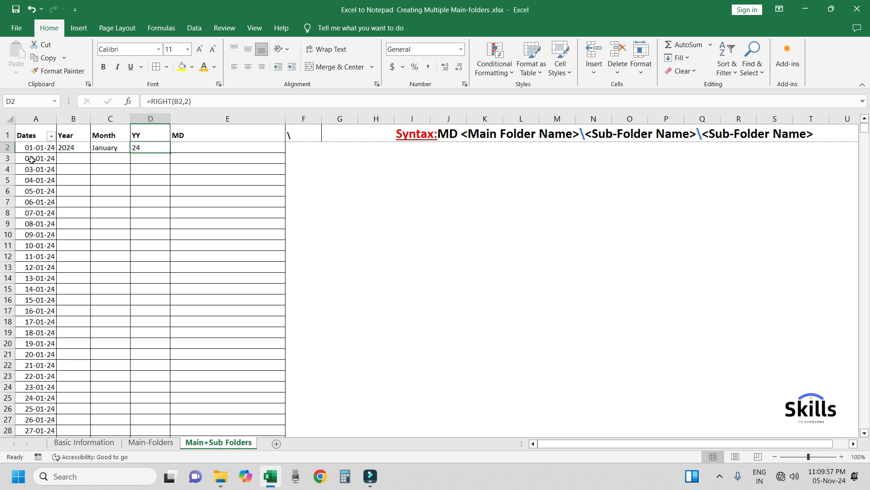
Fill the Year, Month and YY formulas in B2:D2 down to row 367, the last date row.
{"action": "key", "text": "Left"}
{"action": "key", "text": "Left"}
{"action": "key", "text": "Left"}
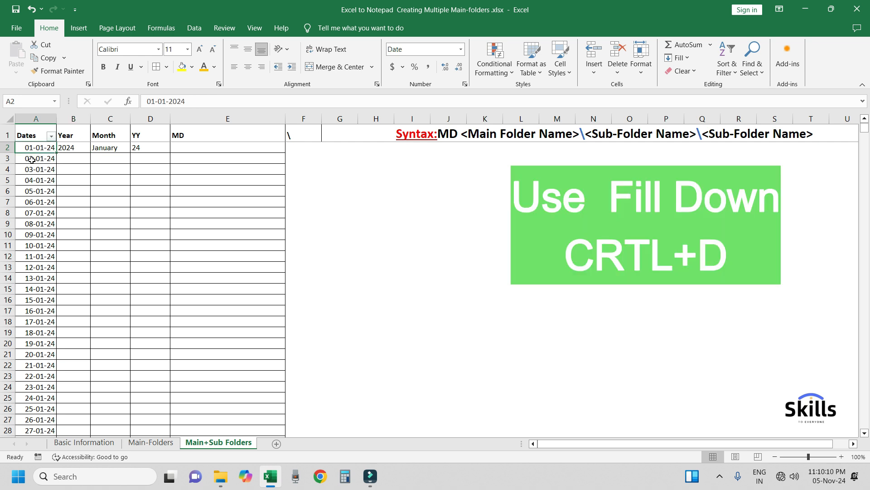
{"action": "key", "text": "ctrl+Down"}
{"action": "key", "text": "Right"}
{"action": "key", "text": "shift+Right"}
{"action": "key", "text": "shift+Right"}
{"action": "key", "text": "ctrl+shift+Up"}
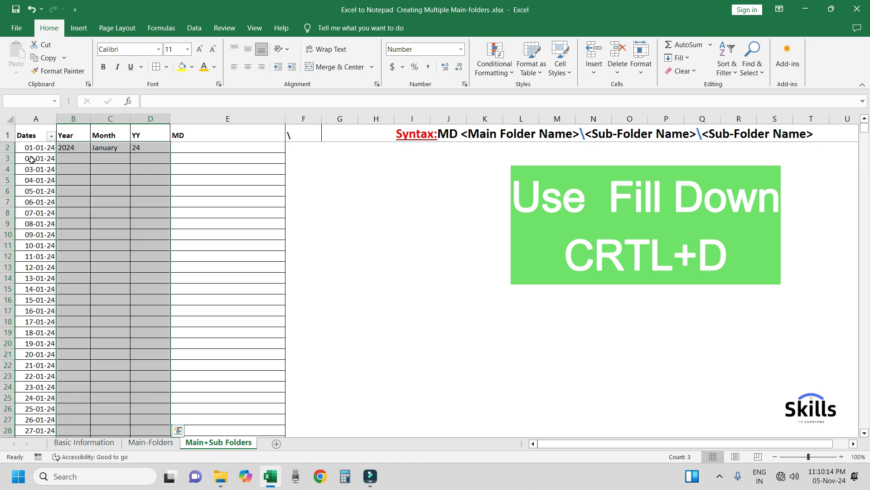
{"action": "key", "text": "ctrl+d"}
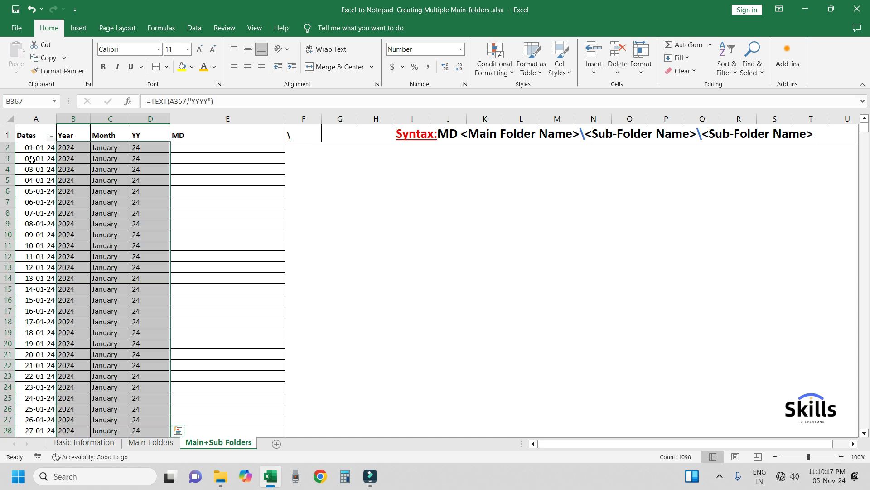
Copy the data range A2:D367 and paste it over itself as values only.
{"action": "key", "text": "Up"}
{"action": "key", "text": "Down"}
{"action": "key", "text": "ctrl+Up"}
{"action": "key", "text": "Down"}
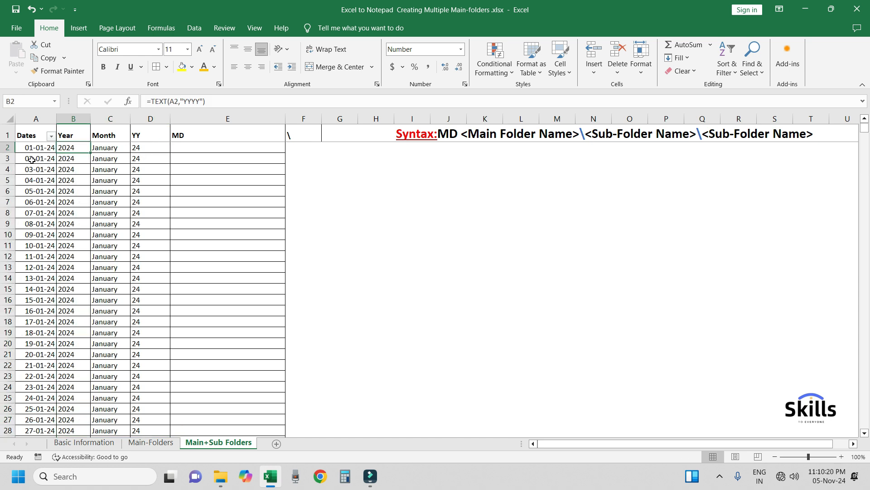
{"action": "key", "text": "Left"}
{"action": "key", "text": "ctrl+shift+Right"}
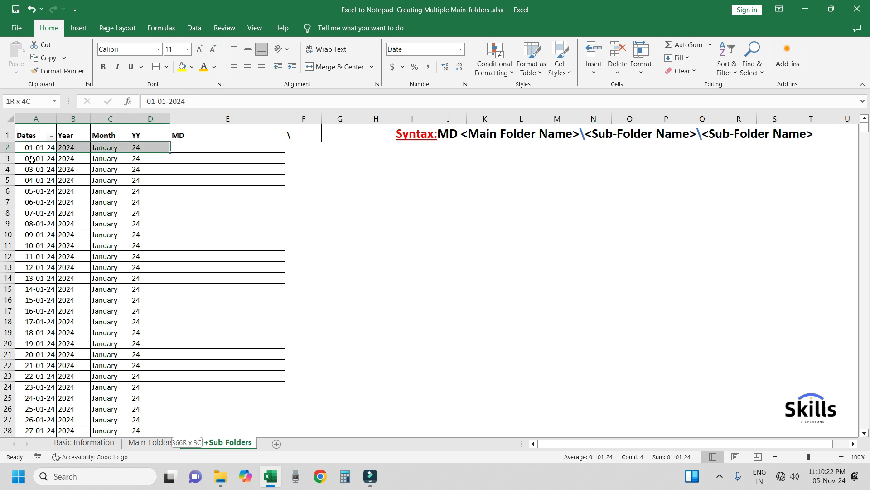
{"action": "key", "text": "ctrl+shift+Down"}
{"action": "key", "text": "ctrl+c"}
{"action": "key", "text": "ctrl+alt+v"}
{"action": "key", "text": "v"}
{"action": "key", "text": "Return"}
Replace every "-" with "." in the Dates column from A2 to A367.
{"action": "key", "text": "ctrl+Up"}
{"action": "key", "text": "Down"}
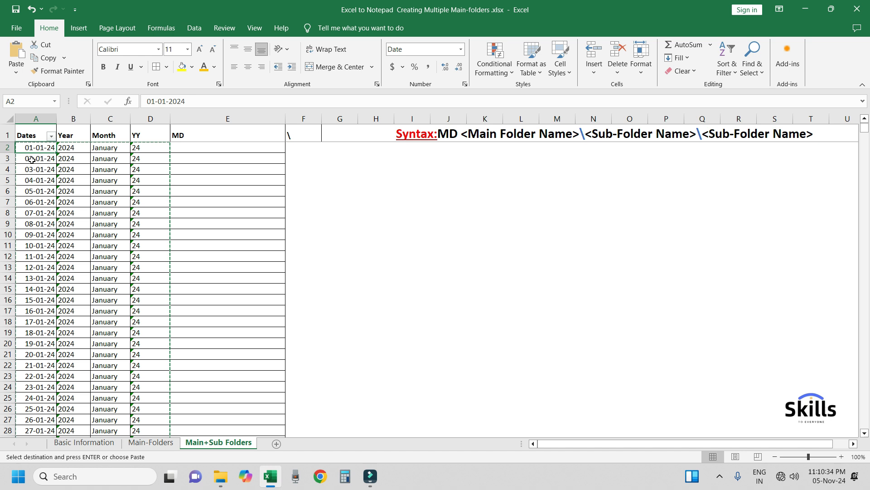
{"action": "key", "text": "ctrl+shift+Down"}
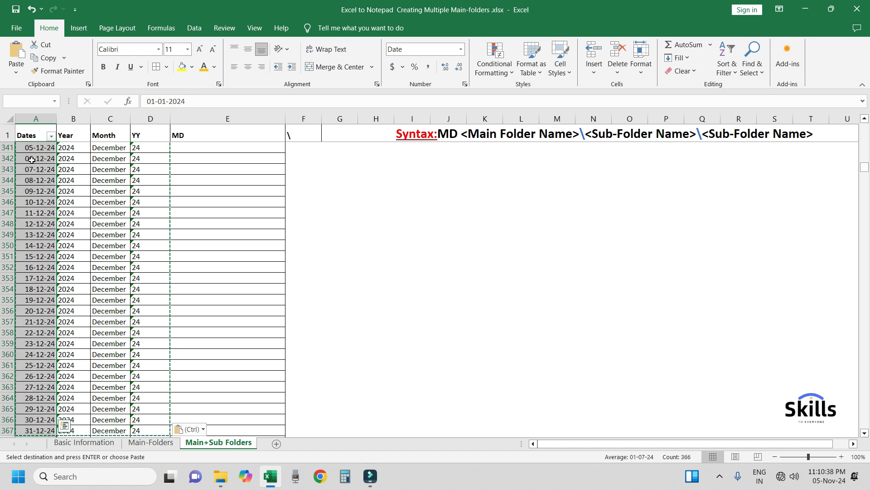
{"action": "key", "text": "ctrl+h"}
{"action": "left_click", "coordinate": [358, 231]}
{"action": "left_click", "coordinate": [346, 248]}
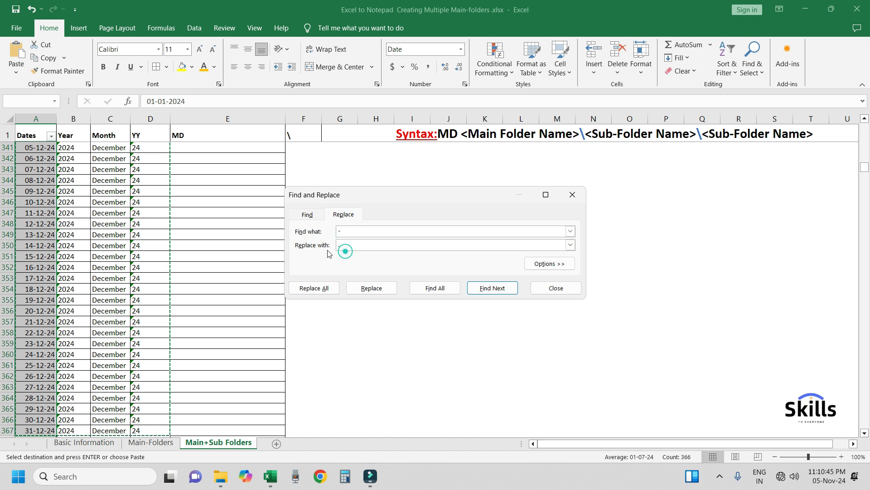
{"action": "left_click", "coordinate": [319, 290]}
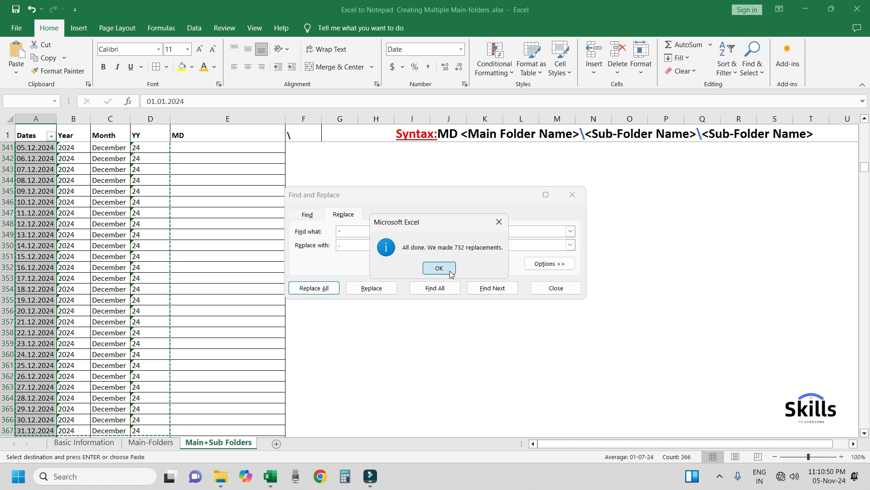
{"action": "left_click", "coordinate": [451, 272]}
{"action": "left_click", "coordinate": [572, 195]}
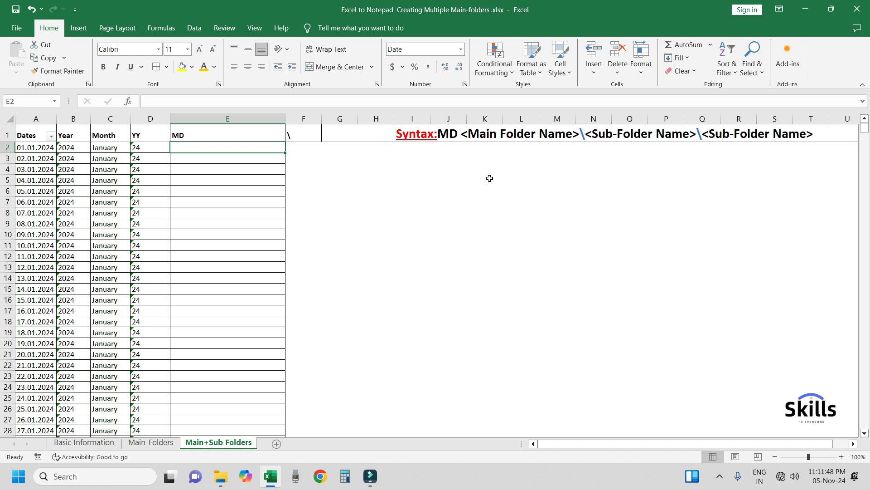
Begin the formula in cell E2 of the MD column as =CONCATENATE("MD ",B2,"\",C2, to join the year and month.
{"action": "type", "text": "=con"}
{"action": "key", "text": "Down"}
{"action": "key", "text": "Tab"}
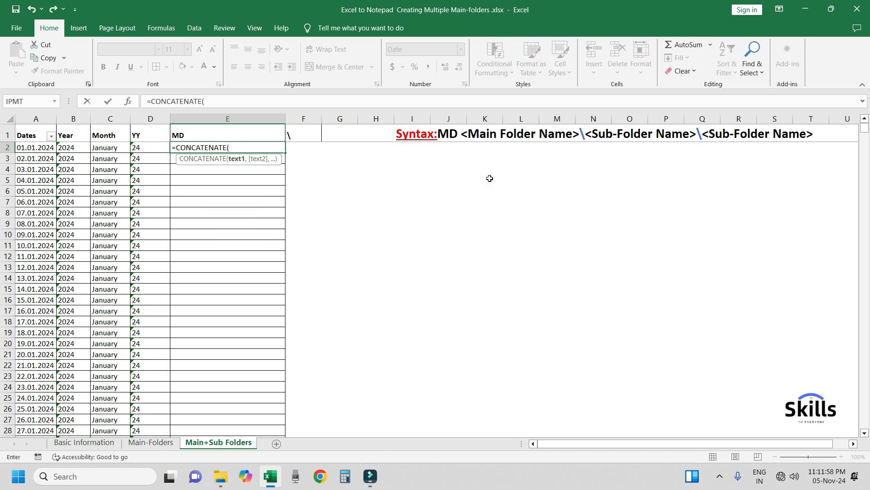
{"action": "type", "text": "\"MD \","}
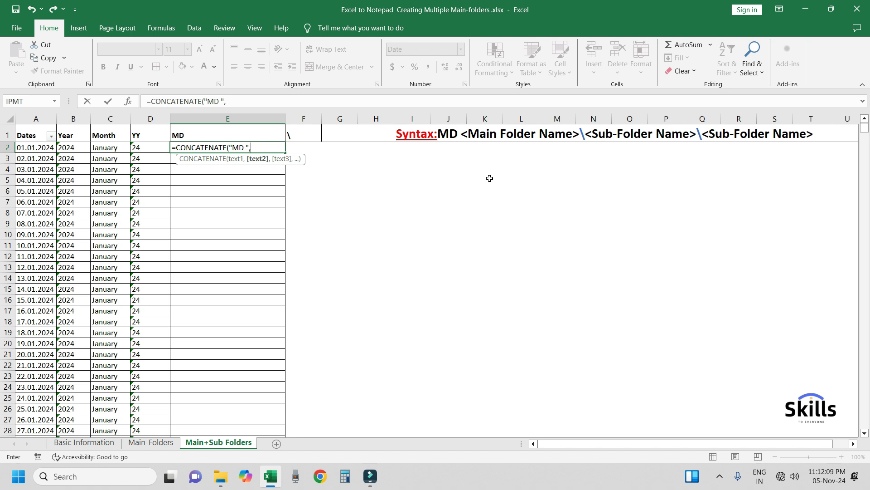
{"action": "key", "text": "Left"}
{"action": "key", "text": "Left"}
{"action": "key", "text": "Left"}
{"action": "type", "text": ","}
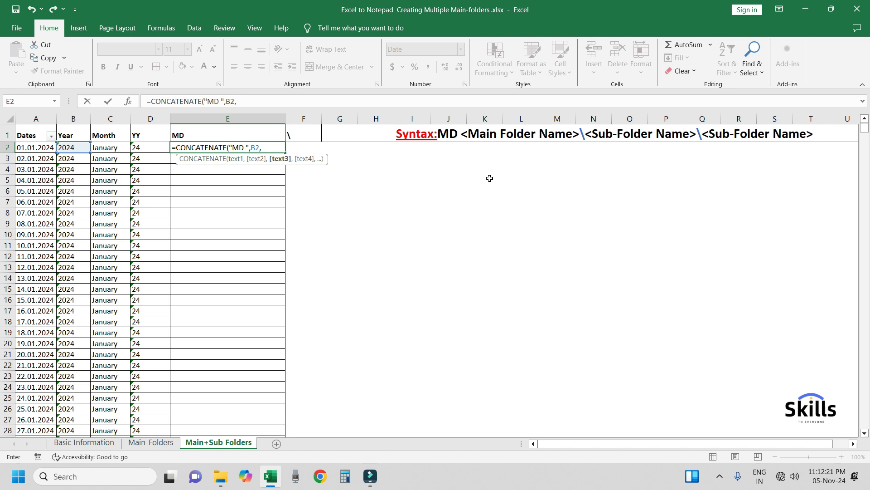
{"action": "type", "text": "\"\\\","}
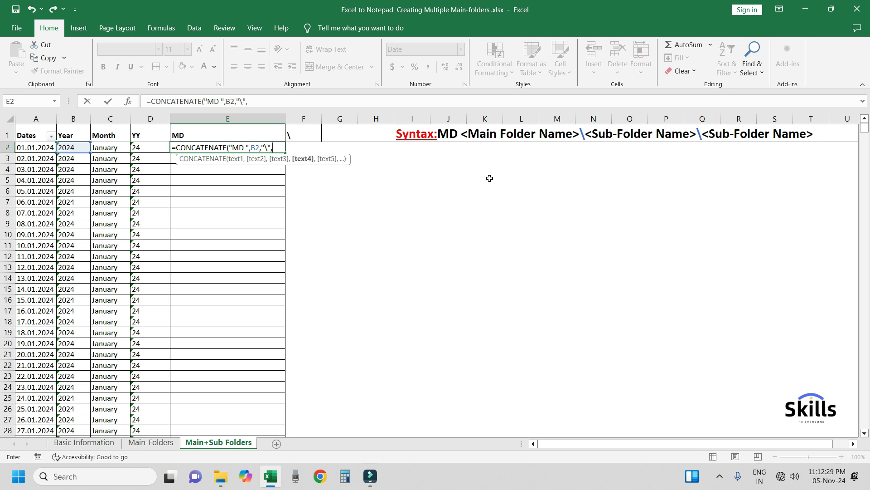
{"action": "key", "text": "Left"}
{"action": "key", "text": "Left"}
{"action": "type", "text": ","}
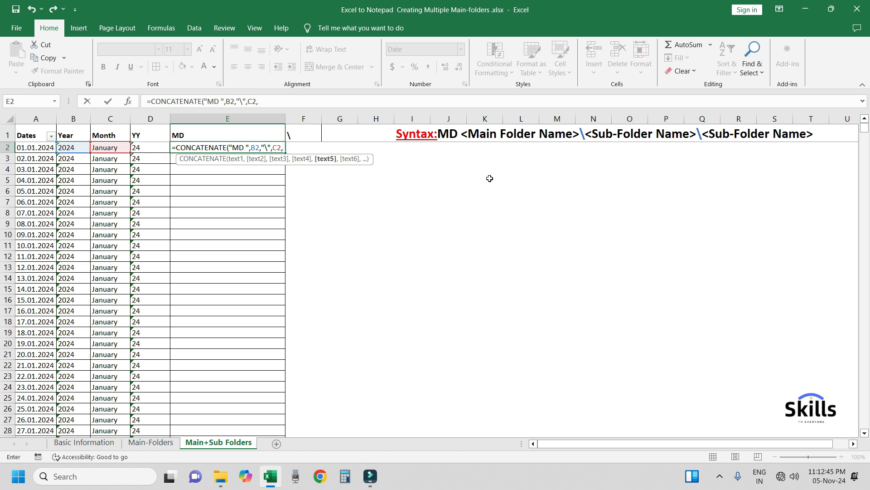
Complete the E2 formula with the arguments "-",D2,"\",A2 and enter it.
{"action": "type", "text": "\"-\","}
{"action": "key", "text": "Left"}
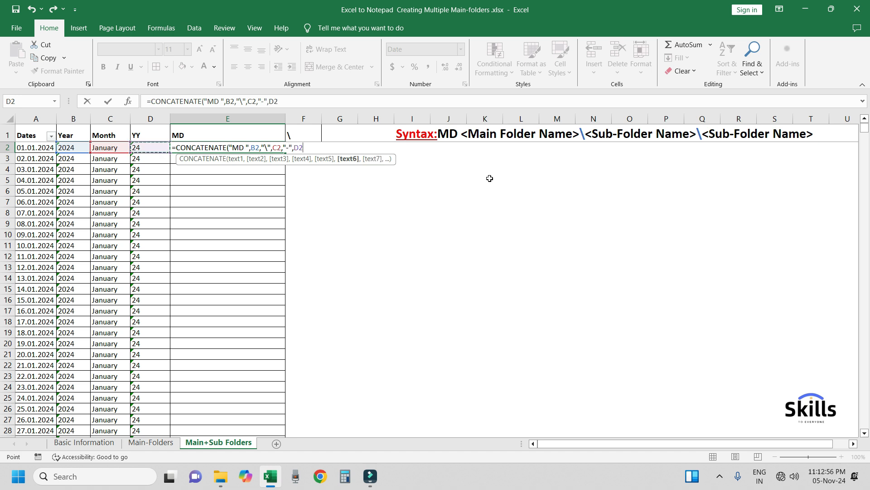
{"action": "type", "text": ","}
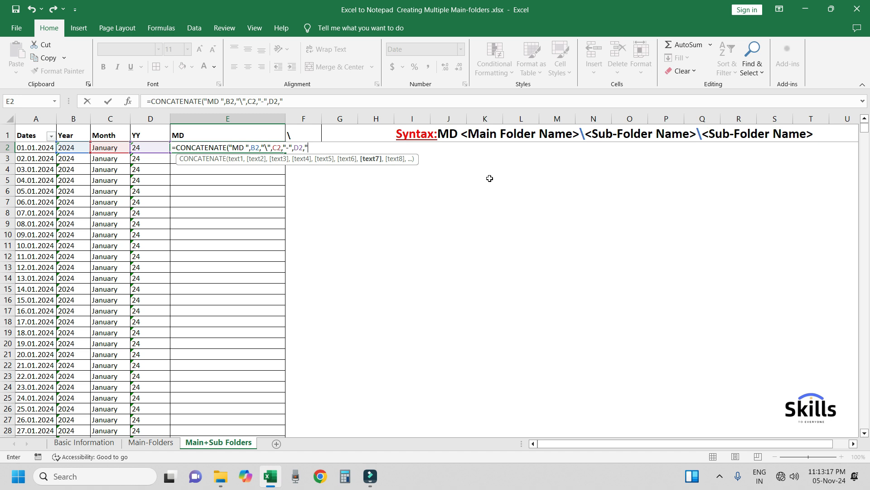
{"action": "type", "text": "\","}
{"action": "key", "text": "Left"}
{"action": "key", "text": "Left"}
{"action": "key", "text": "Left"}
{"action": "key", "text": "Left"}
{"action": "type", "text": ")"}
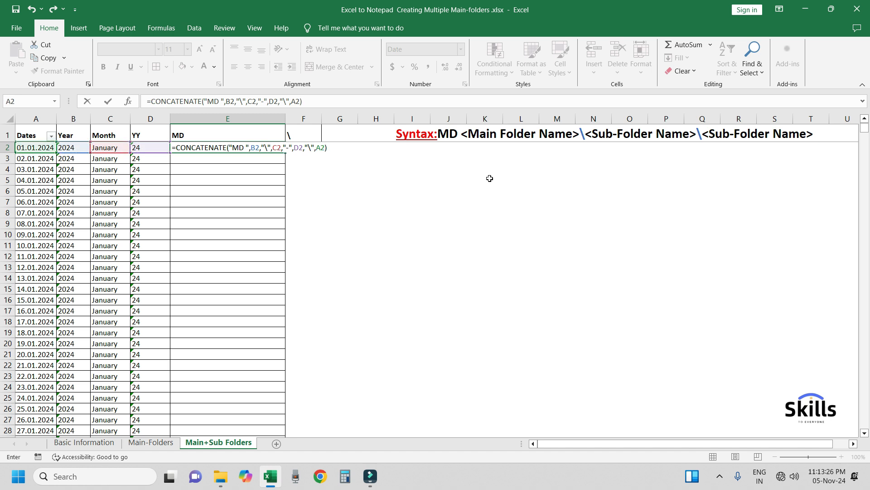
{"action": "key", "text": "Return"}
{"action": "key", "text": "Up"}
Auto-fit the width of column E and fill the E2 formula down to row 367.
{"action": "double_click", "coordinate": [286, 119]}
{"action": "left_click", "coordinate": [228, 213]}
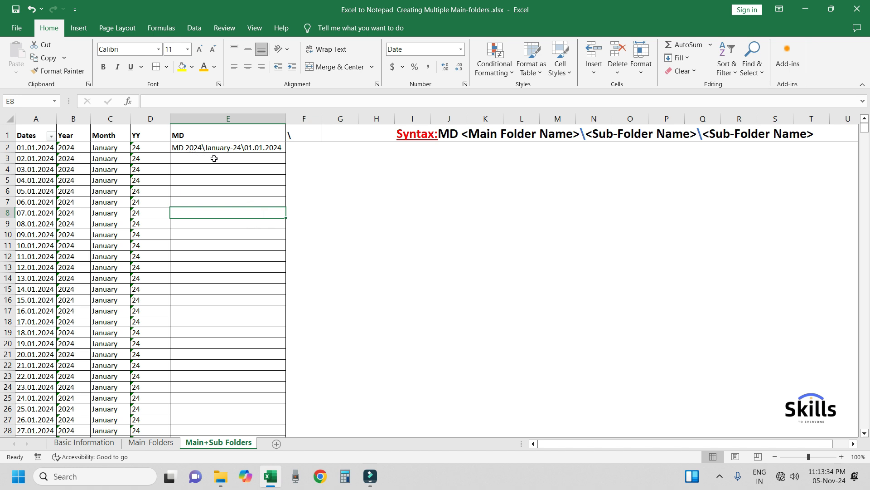
{"action": "left_click", "coordinate": [257, 151]}
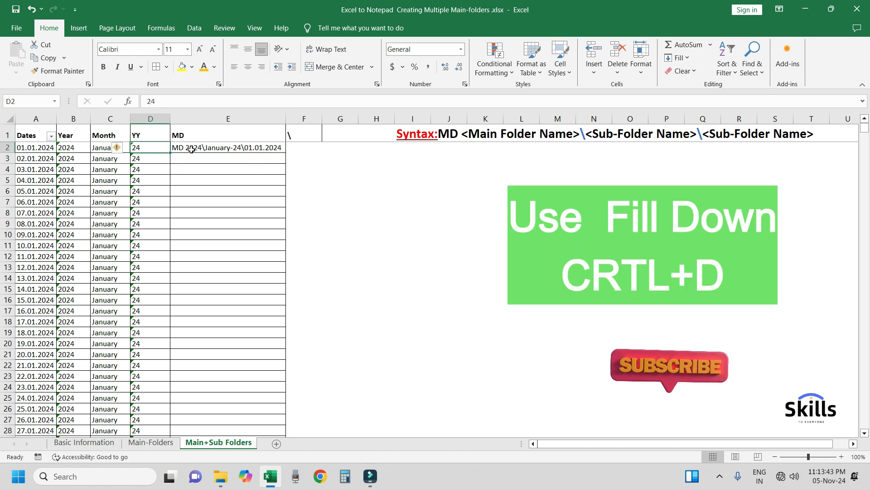
{"action": "key", "text": "Left"}
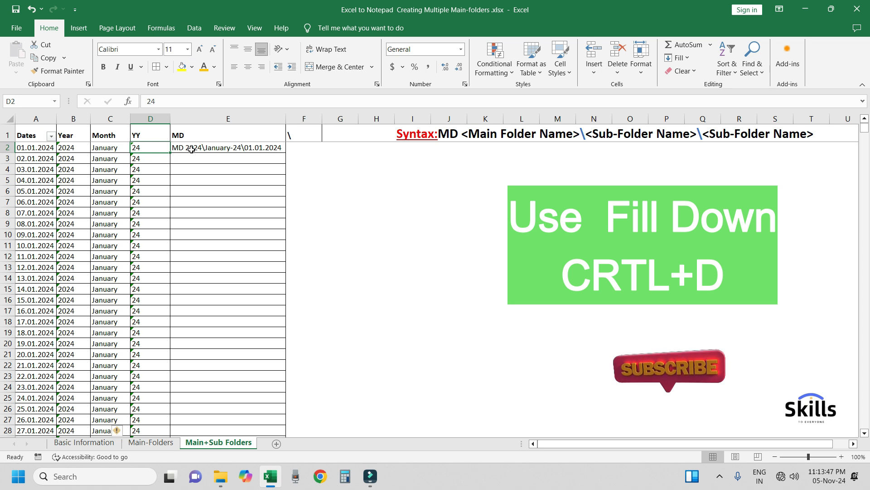
{"action": "key", "text": "Right"}
{"action": "key", "text": "ctrl+shift+Down"}
{"action": "key", "text": "ctrl+d"}
{"action": "key", "text": "ctrl+Down"}
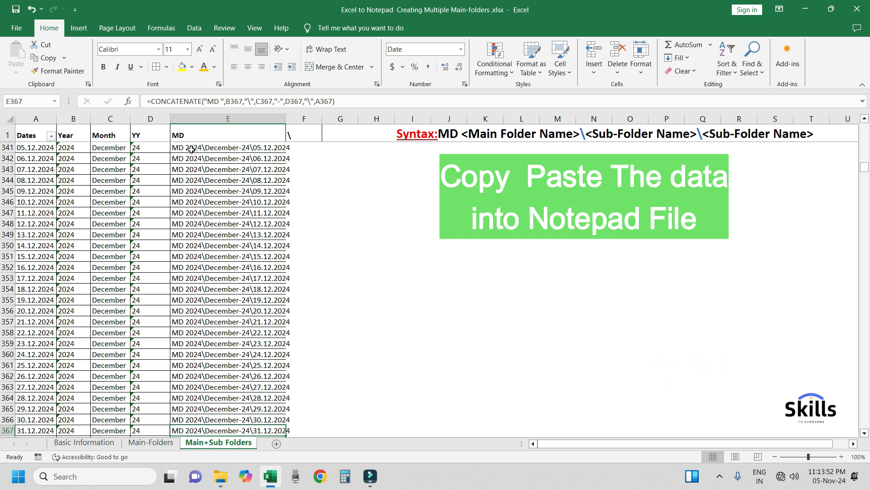
Copy the MD commands in E2:E367 and paste them into a new Notepad document.
{"action": "key", "text": "ctrl+Up"}
{"action": "key", "text": "ctrl+shift+Down"}
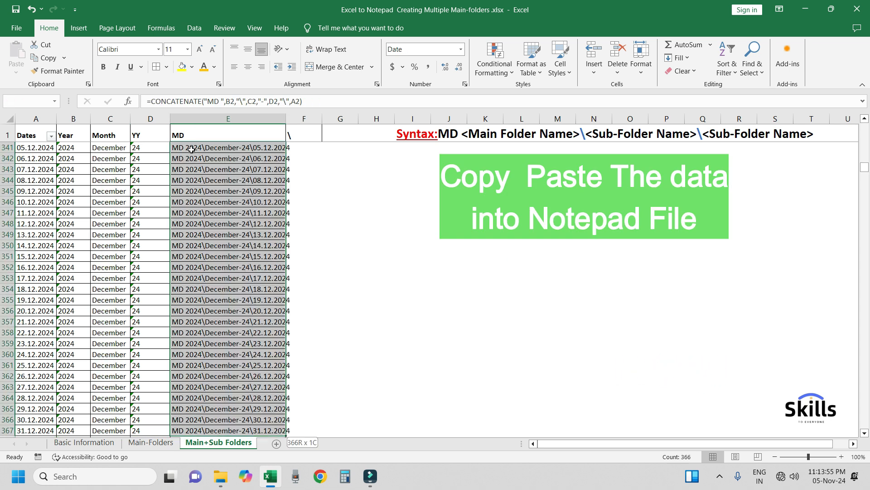
{"action": "key", "text": "ctrl+c"}
{"action": "key", "text": "super+r"}
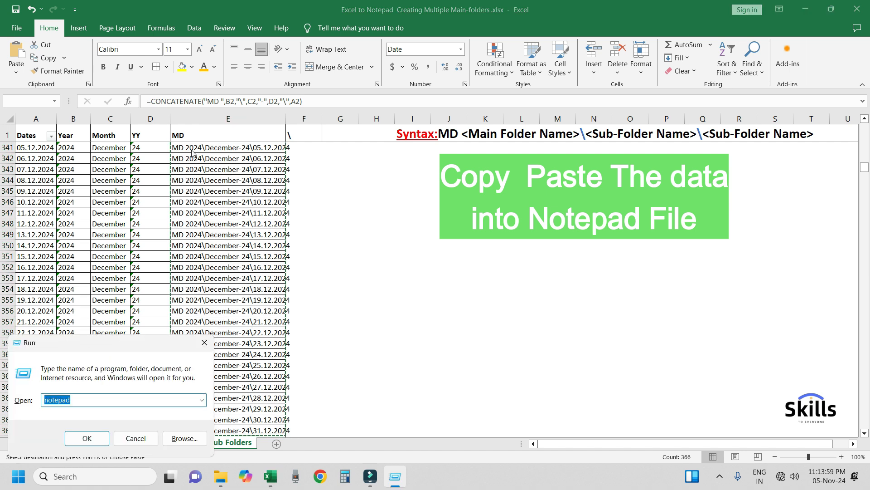
{"action": "key", "text": "Return"}
{"action": "key", "text": "ctrl+v"}
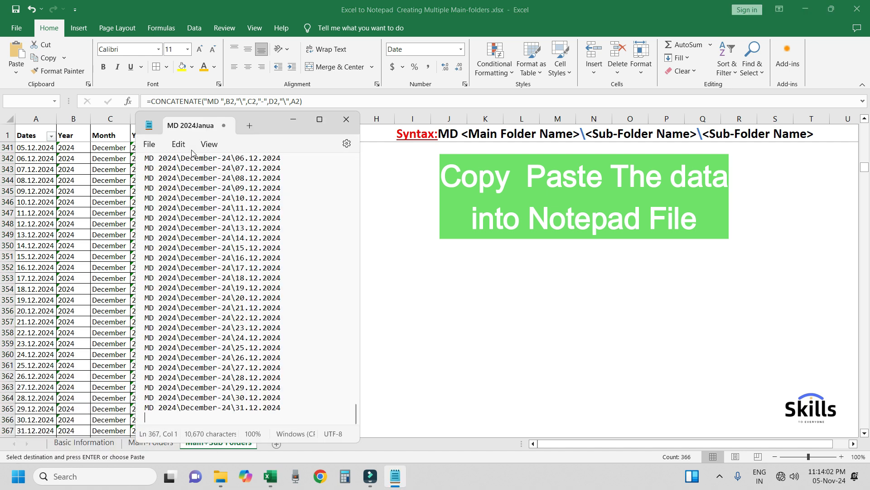
Save the Notepad document of MD commands in Downloads as 1 Year folders.bat and close Notepad.
{"action": "left_click", "coordinate": [149, 144]}
{"action": "left_click", "coordinate": [176, 236]}
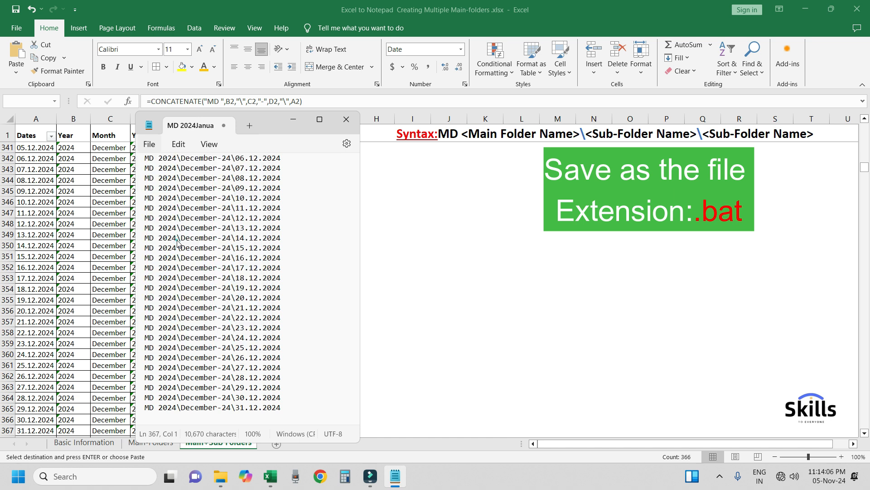
{"action": "left_click", "coordinate": [267, 299]}
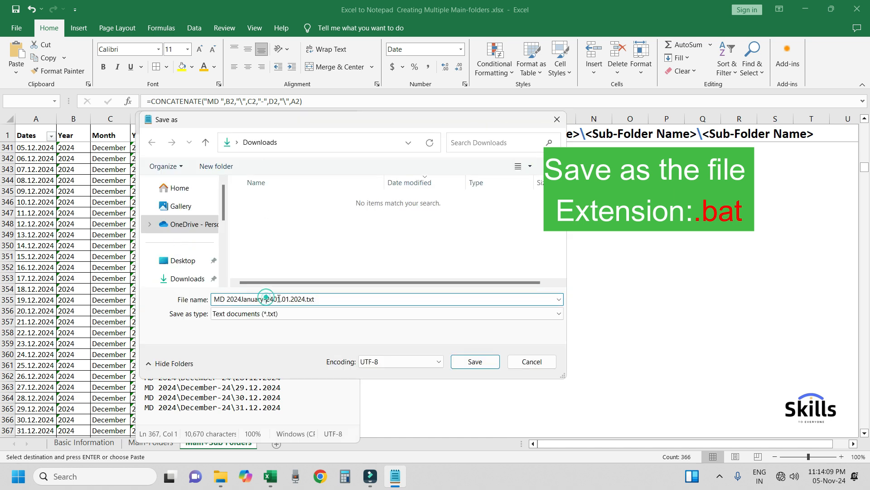
{"action": "left_click_drag", "start_coordinate": [304, 299], "coordinate": [214, 299]}
{"action": "type", "text": "1 Year folders"}
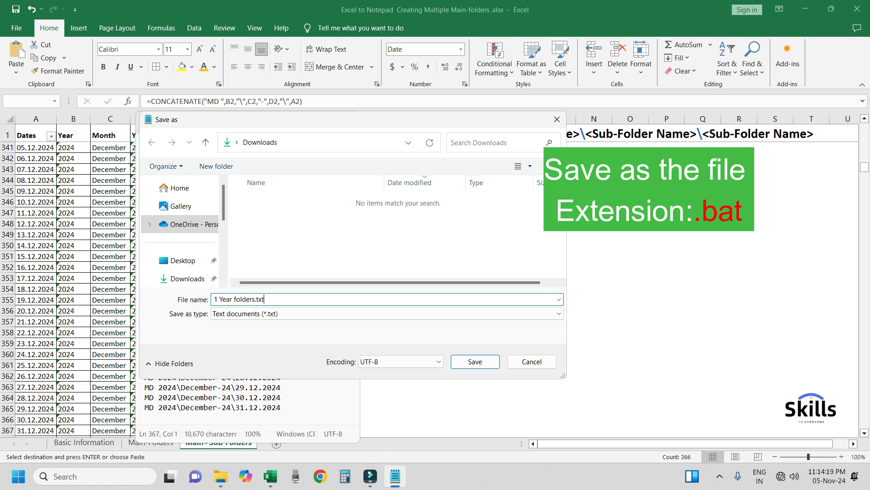
{"action": "key", "text": "BackSpace"}
{"action": "key", "text": "BackSpace"}
{"action": "key", "text": "BackSpace"}
{"action": "type", "text": "ba"}
{"action": "key", "text": "Return"}
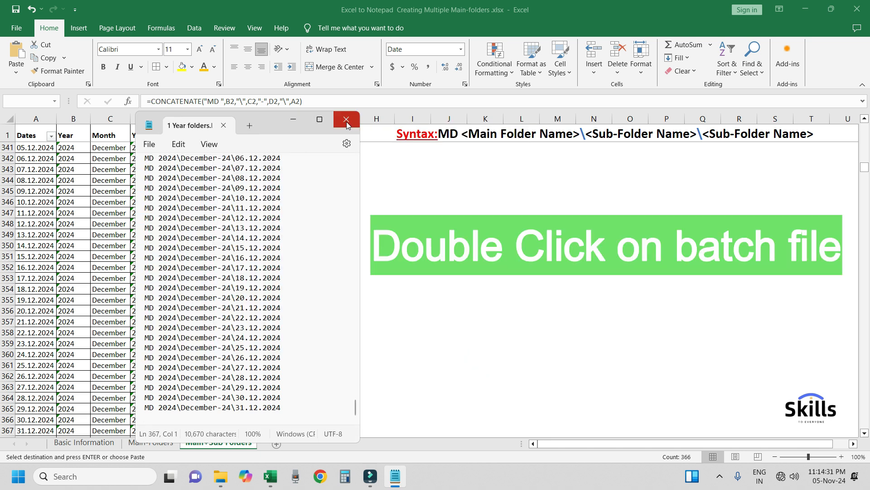
{"action": "left_click", "coordinate": [346, 122]}
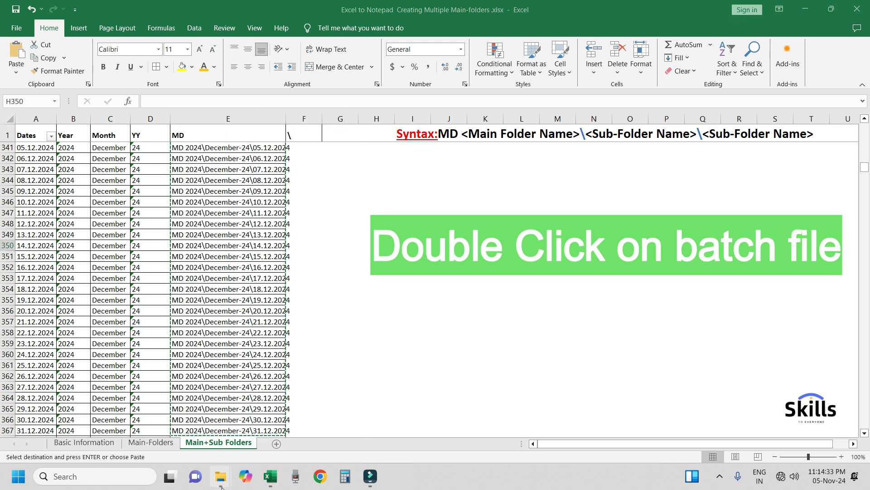
Switch to the Downloads folder in File Explorer and run the 1 Year folders.bat batch file.
{"action": "mouse_move", "coordinate": [220, 476]}
{"action": "left_click", "coordinate": [148, 368]}
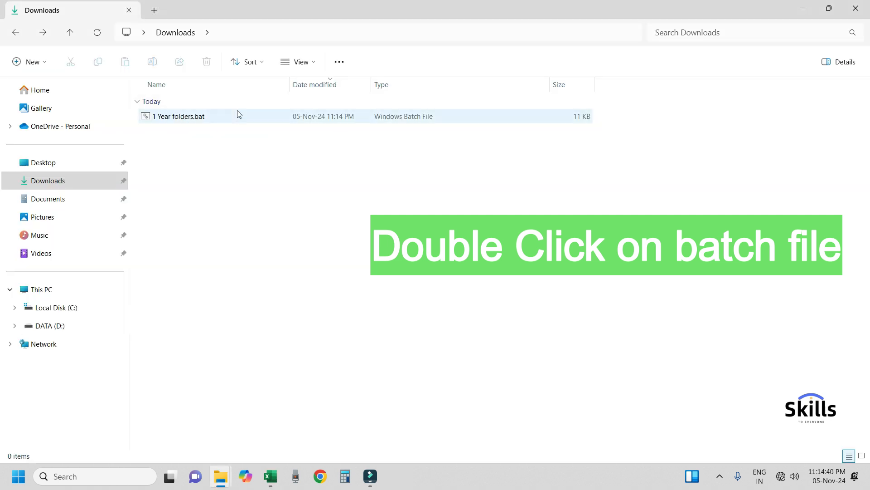
{"action": "double_click", "coordinate": [287, 116]}
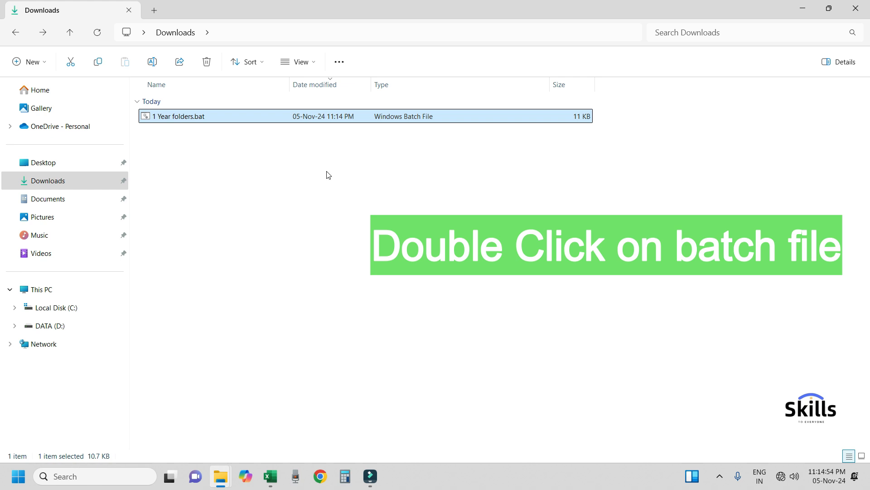
{"action": "double_click", "coordinate": [306, 118]}
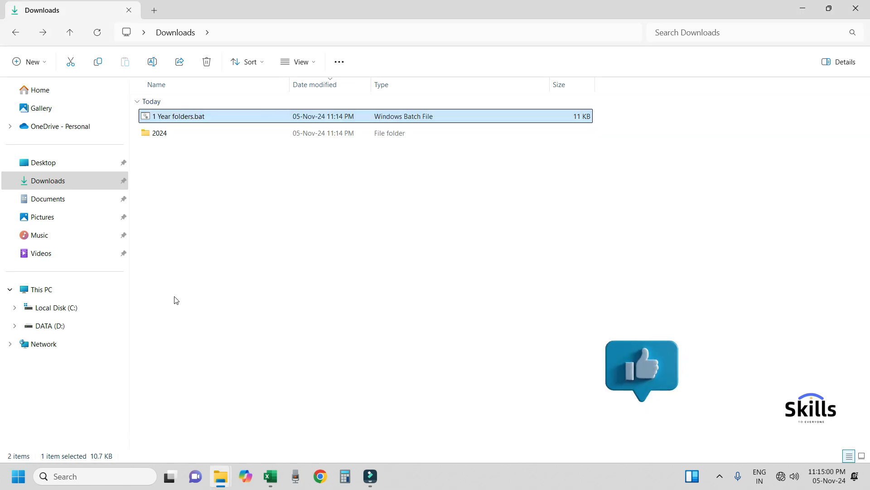
{"action": "left_click", "coordinate": [247, 258]}
Open the 2024 folder and examine the date subfolders inside January-24.
{"action": "left_click", "coordinate": [171, 140]}
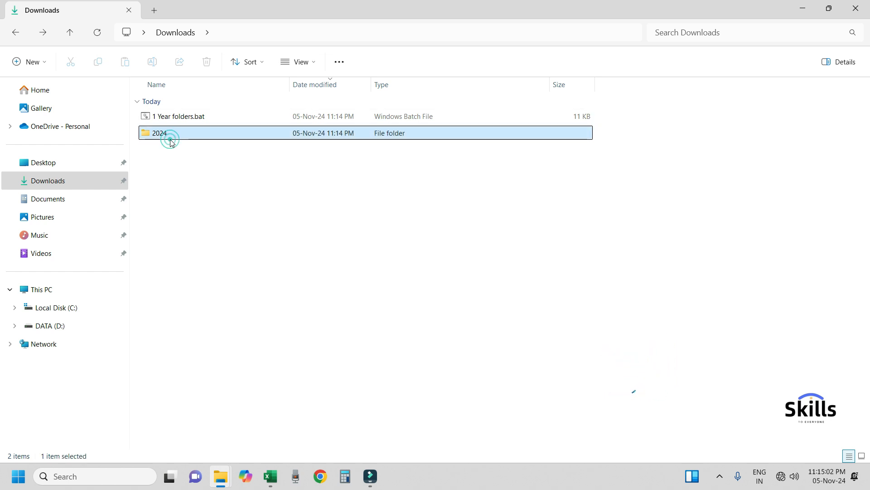
{"action": "double_click", "coordinate": [170, 138]}
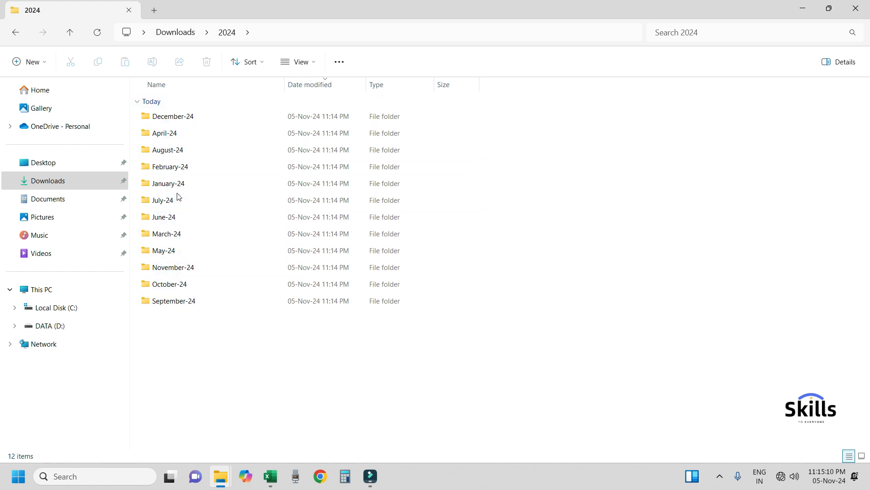
{"action": "double_click", "coordinate": [188, 185]}
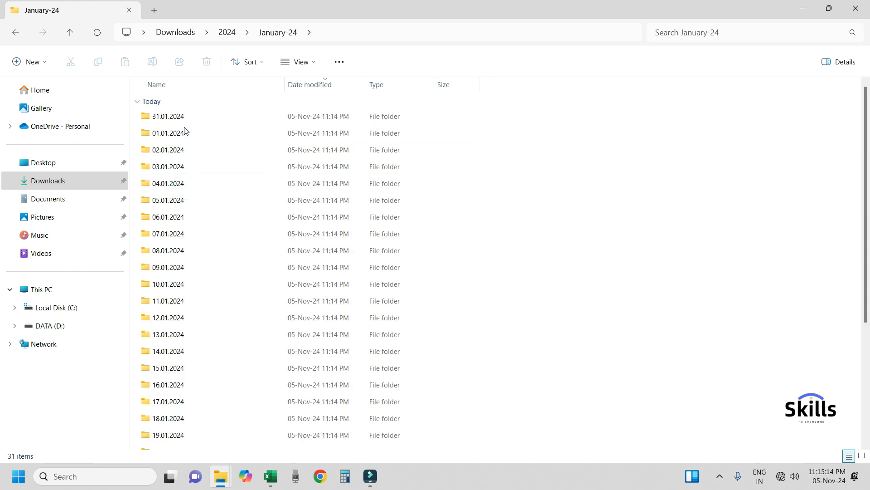
{"action": "scroll", "coordinate": [195, 213], "scroll_direction": "down", "scroll_amount": 4}
{"action": "scroll", "coordinate": [201, 217], "scroll_direction": "up", "scroll_amount": 5}
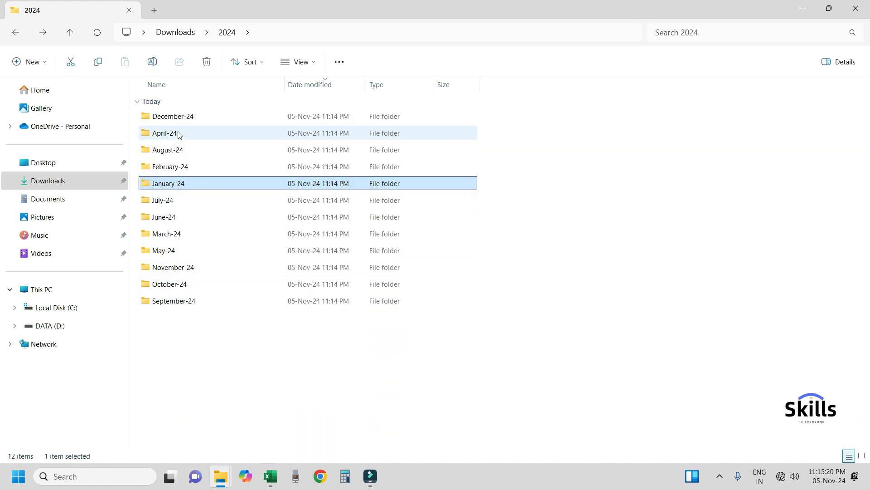
Examine the date subfolders inside December-24 and return to the Downloads folder.
{"action": "double_click", "coordinate": [174, 119]}
{"action": "scroll", "coordinate": [200, 250], "scroll_direction": "down", "scroll_amount": 4}
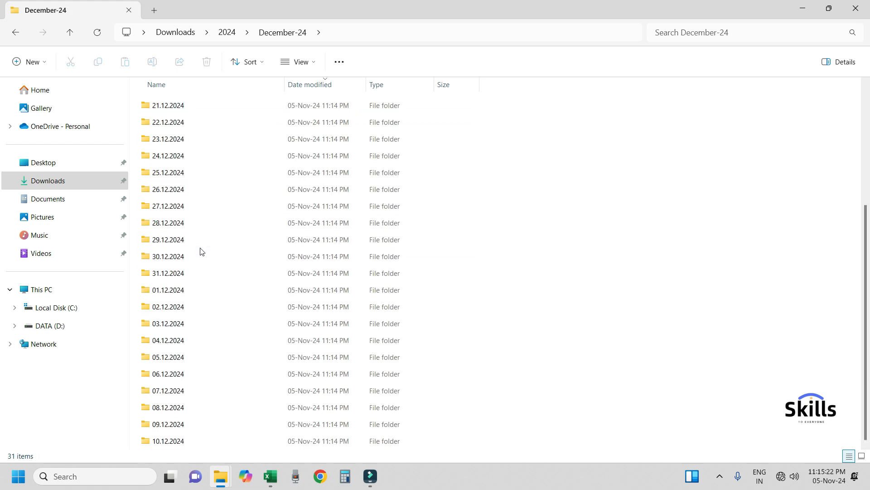
{"action": "key", "text": "alt+Left"}
{"action": "key", "text": "alt+Left"}
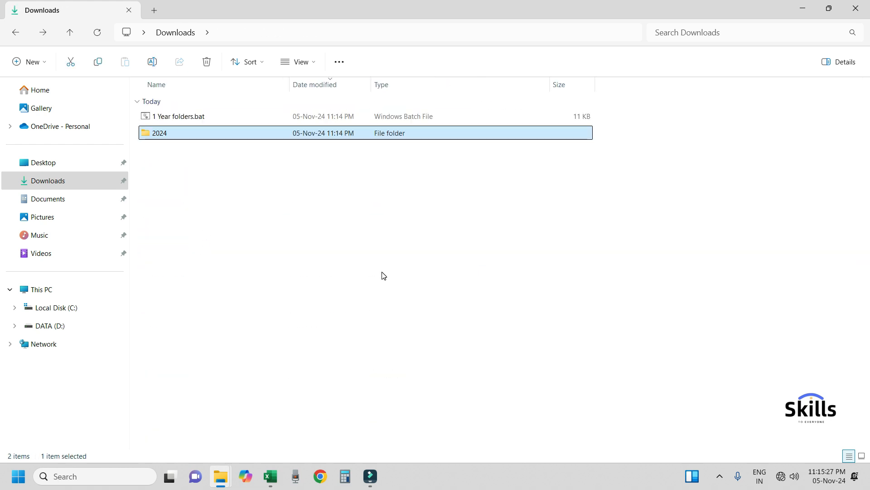